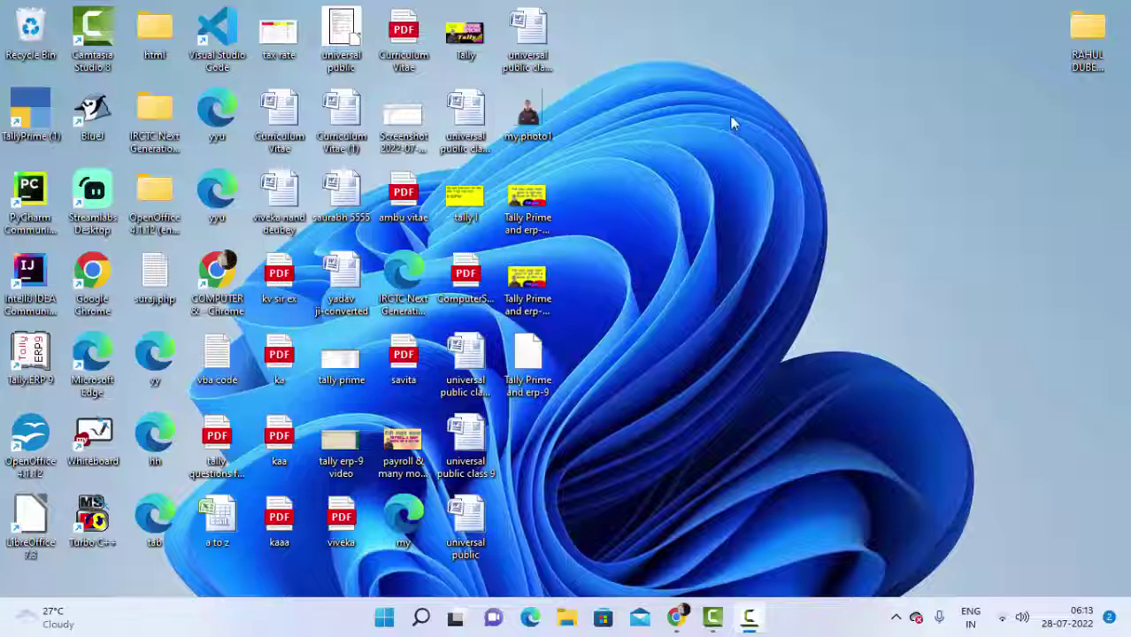
Refresh the desktop four times, then bring up the student marks spreadsheet in Chrome
right_click(726, 101)
left_click(779, 170)
right_click(768, 109)
left_click(814, 177)
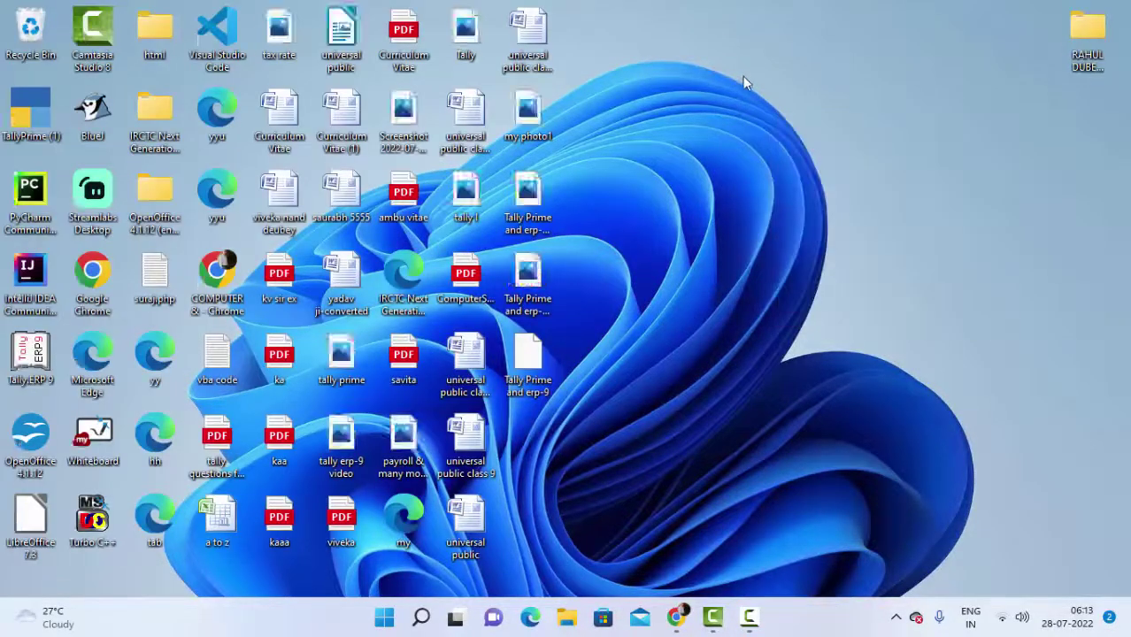
right_click(744, 80)
left_click(938, 149)
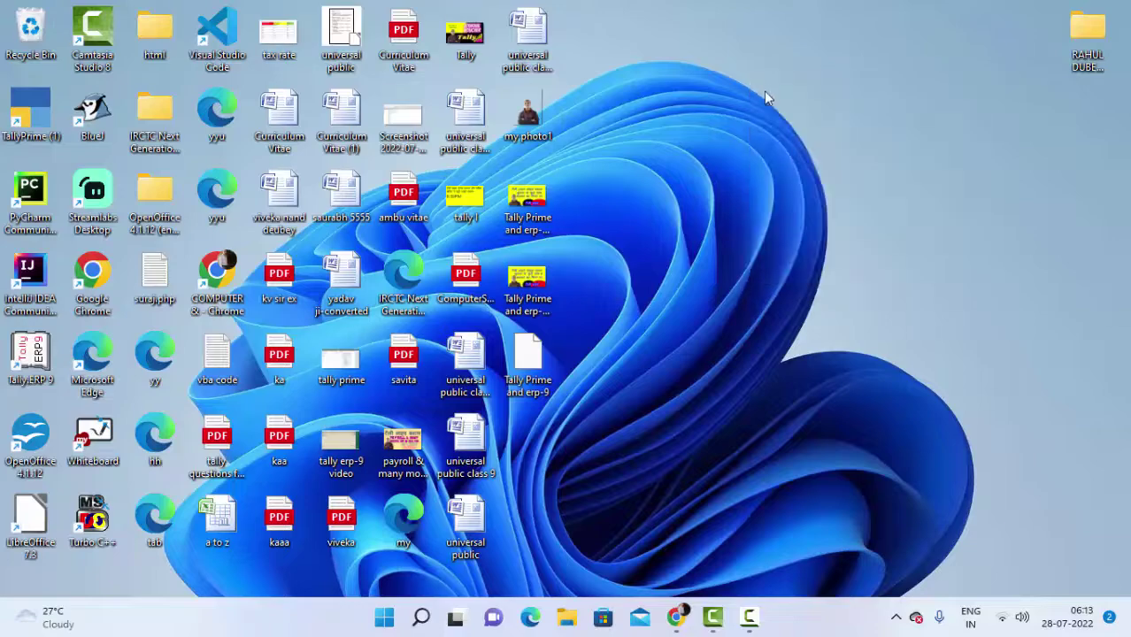
right_click(766, 92)
left_click(819, 160)
left_click(678, 614)
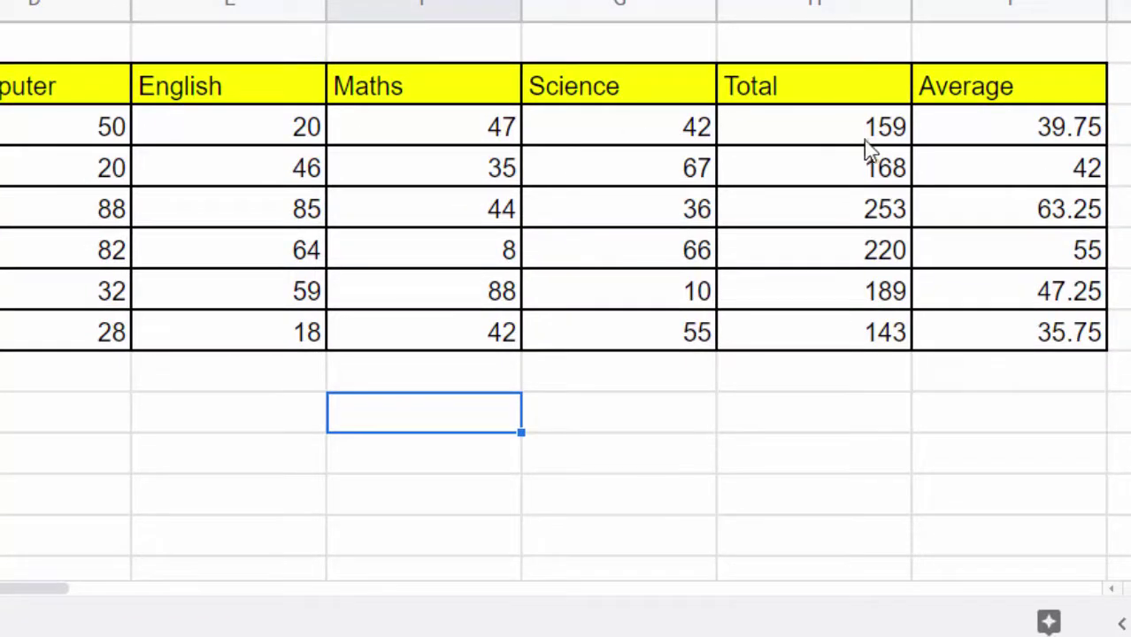
left_click(624, 131)
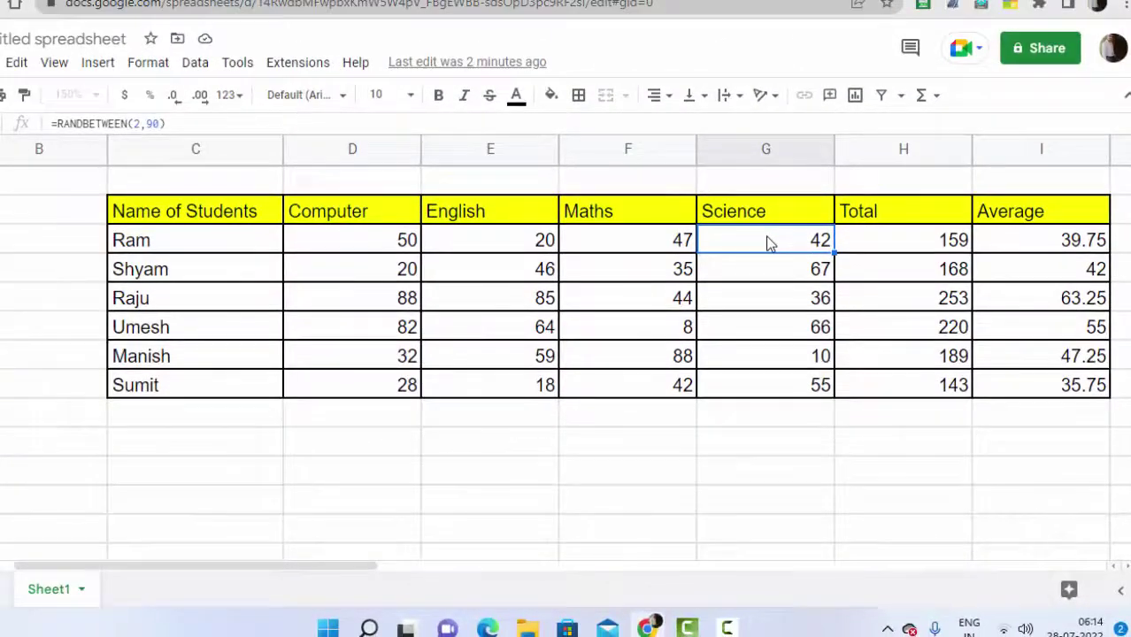
Inspect Ram's Science RANDBETWEEN formula, then select some Computer and English marks
double_click(768, 245)
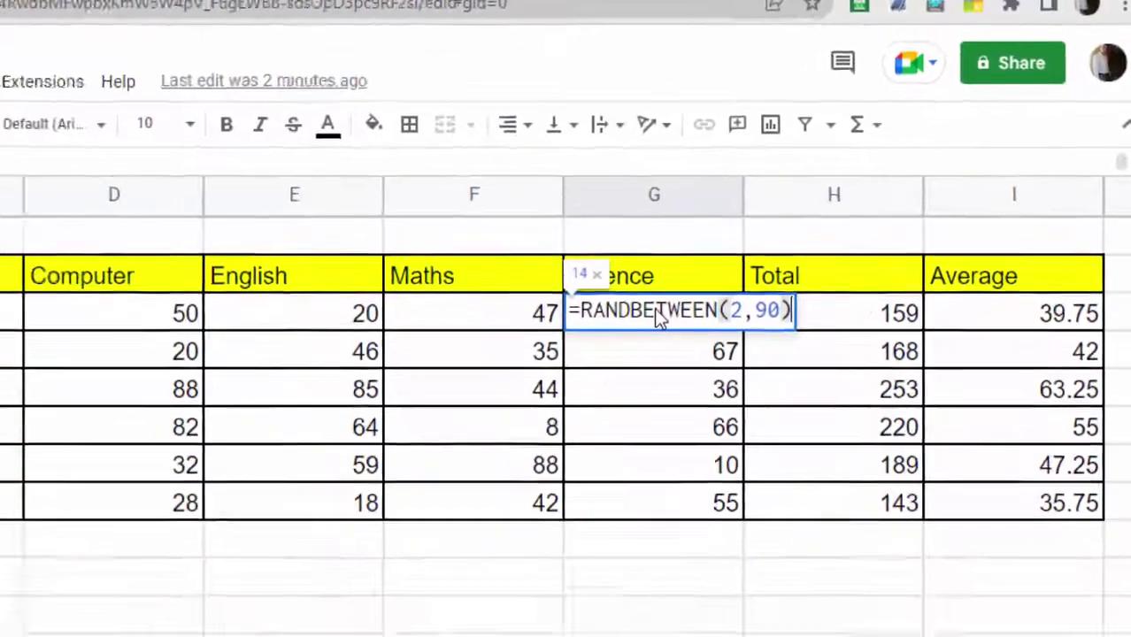
key("Return")
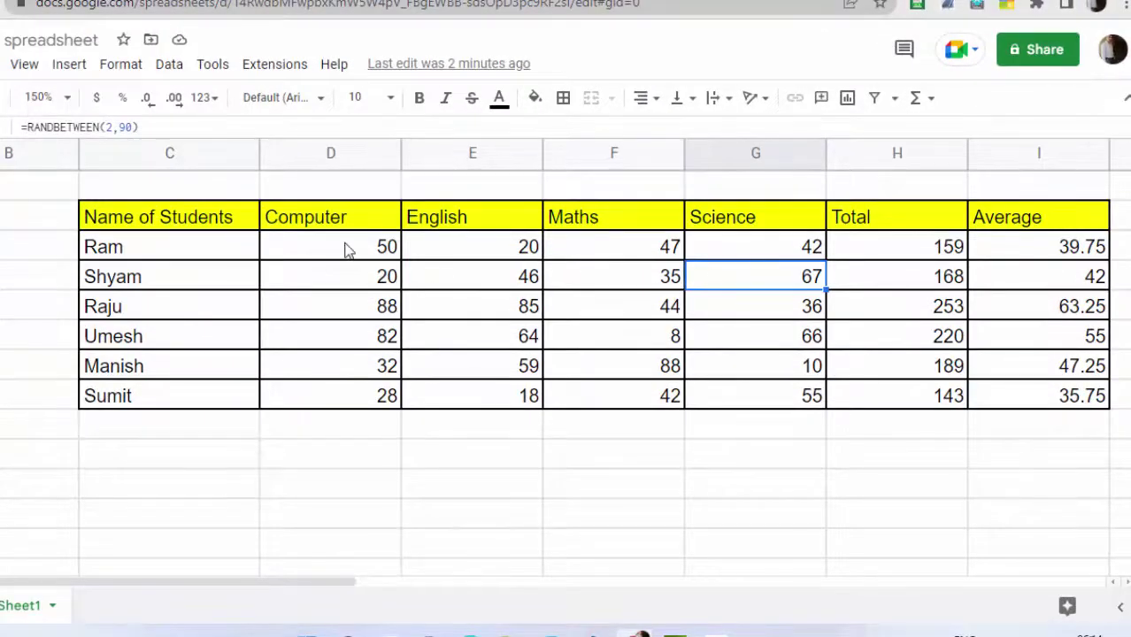
mouse_move(348, 249)
left_mouse_down()
mouse_move(522, 354)
mouse_move(762, 421)
mouse_move(984, 403)
mouse_move(977, 411)
left_mouse_up()
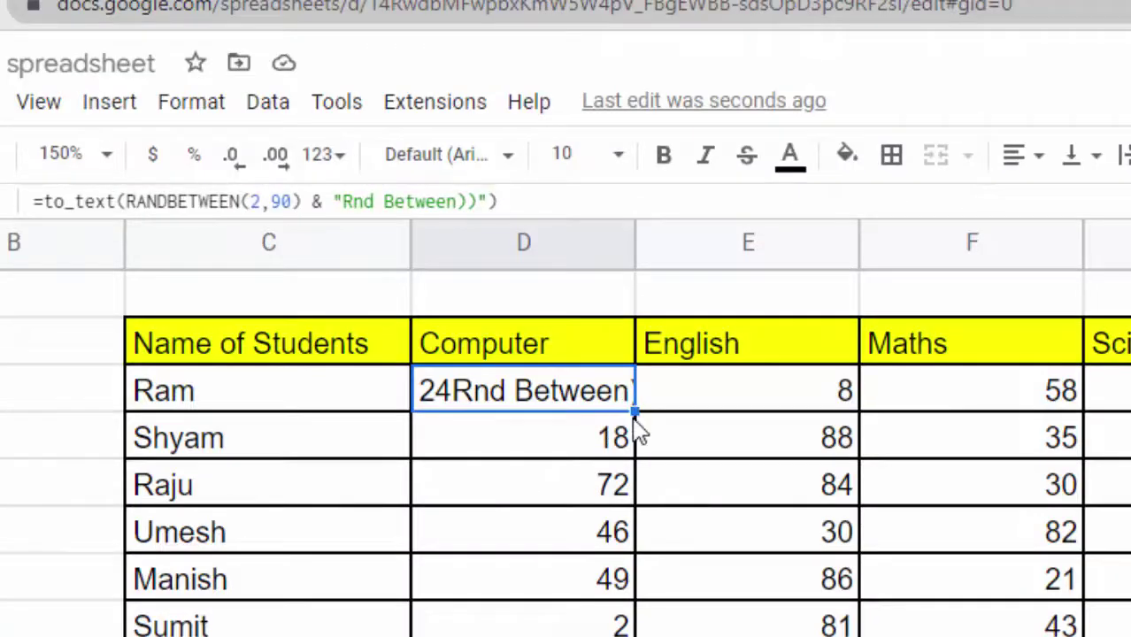
Fill the Computer formula down all students and across to Science, widening column D
mouse_move(635, 410)
left_mouse_down()
mouse_move(634, 497)
mouse_move(663, 476)
left_mouse_up()
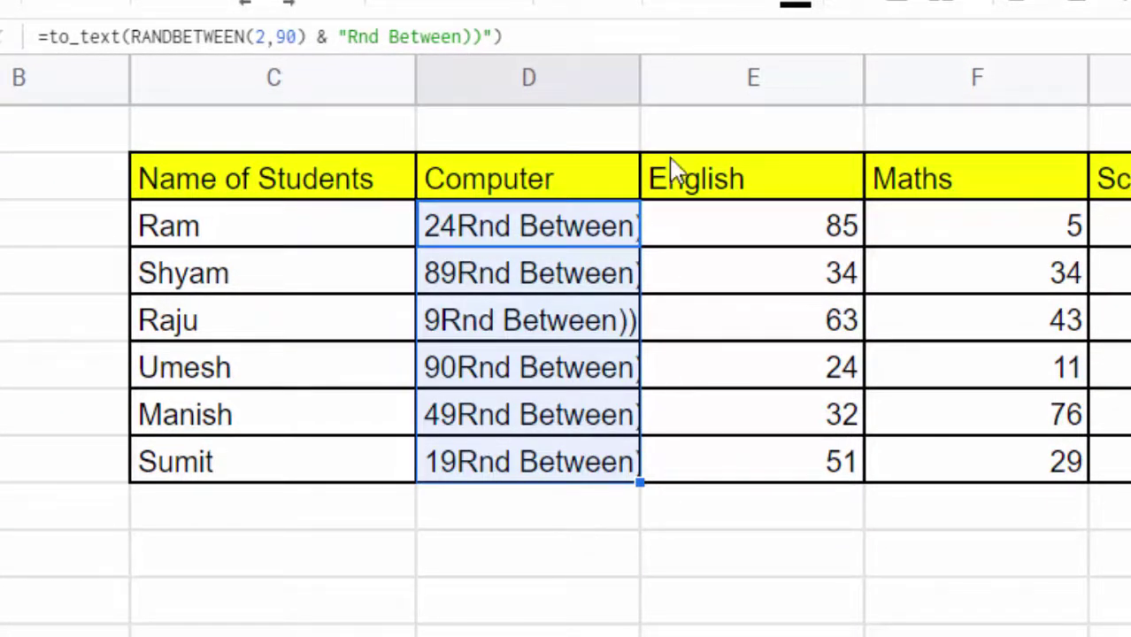
left_click_drag(640, 88, 675, 150)
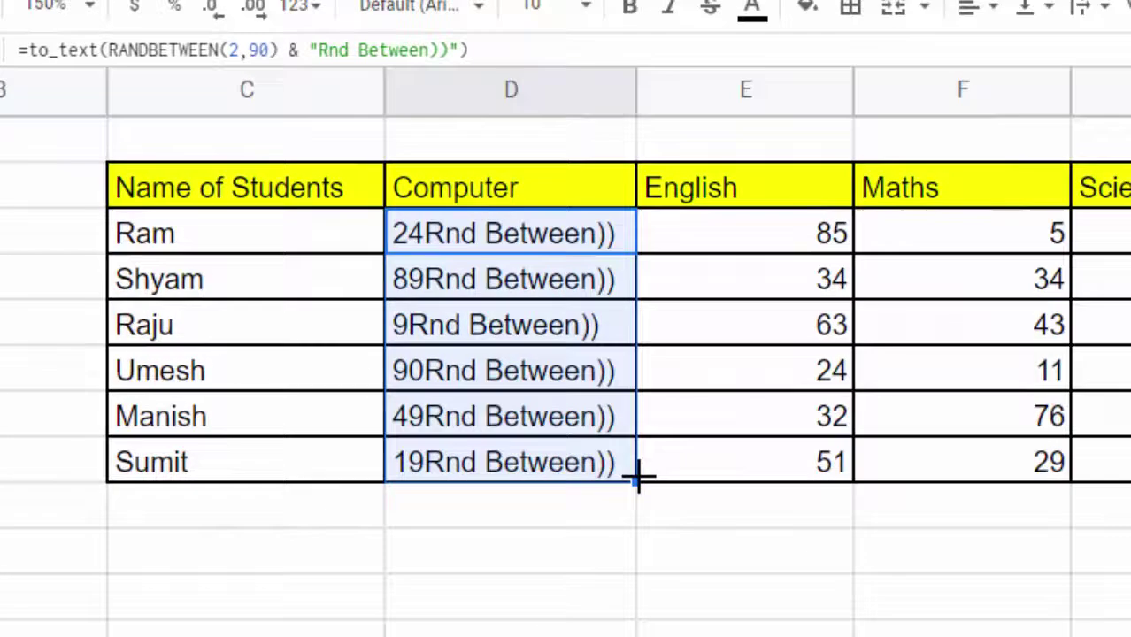
mouse_move(675, 482)
left_mouse_down()
mouse_move(733, 460)
mouse_move(1010, 508)
left_mouse_up()
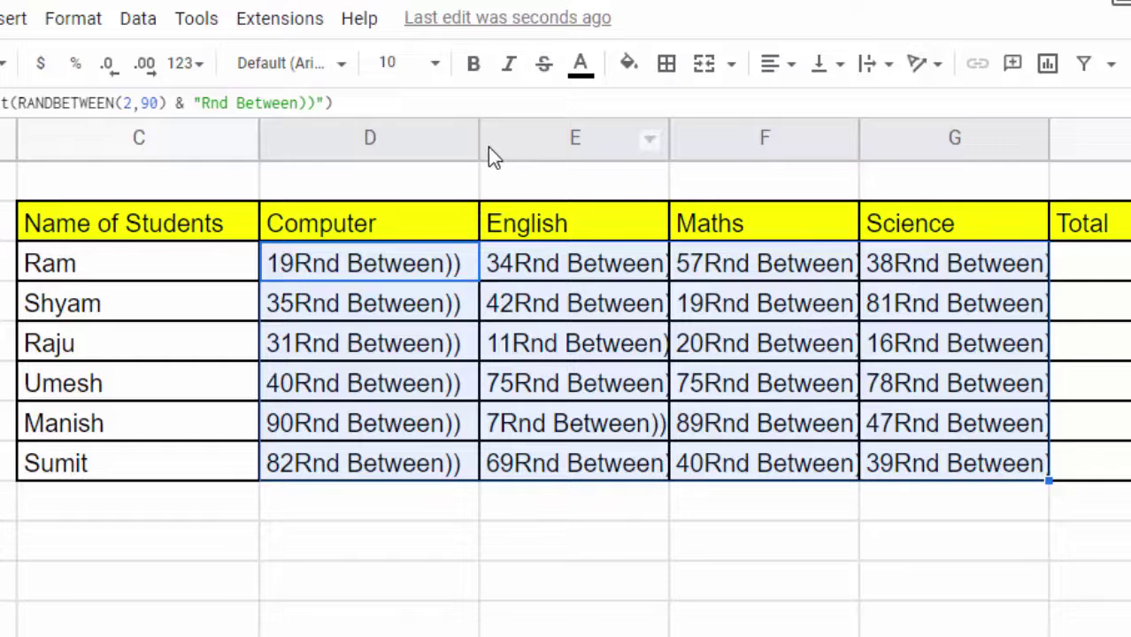
left_click_drag(479, 155, 530, 155)
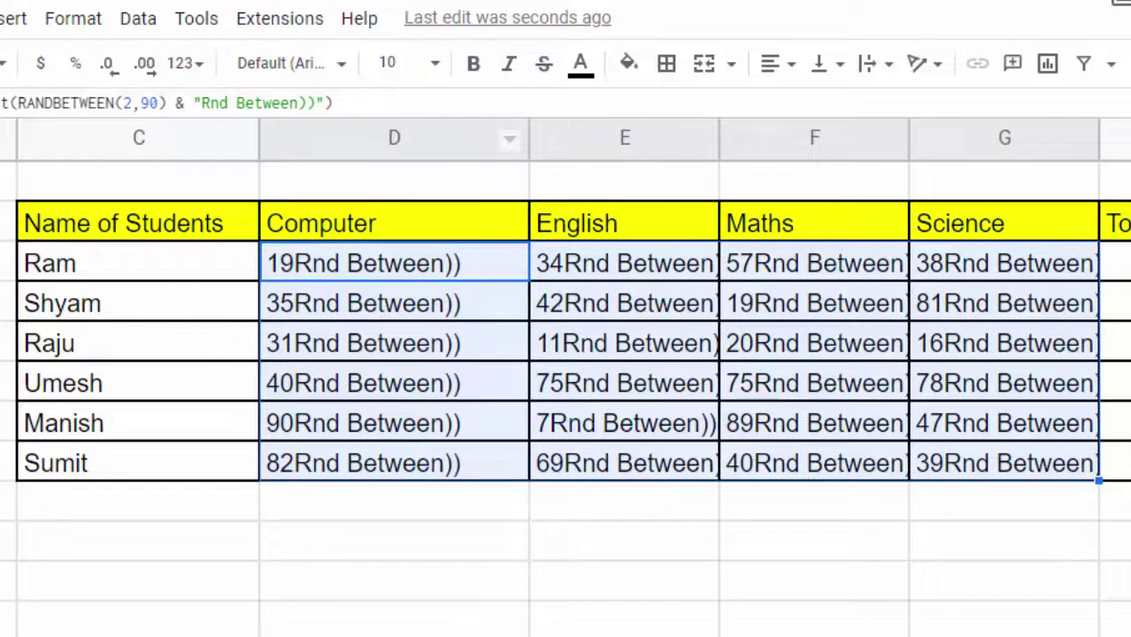
Undo the widening and fills so marks are plain numbers, Totals 140, 250, 196, 167, 224, 189
left_click(438, 610)
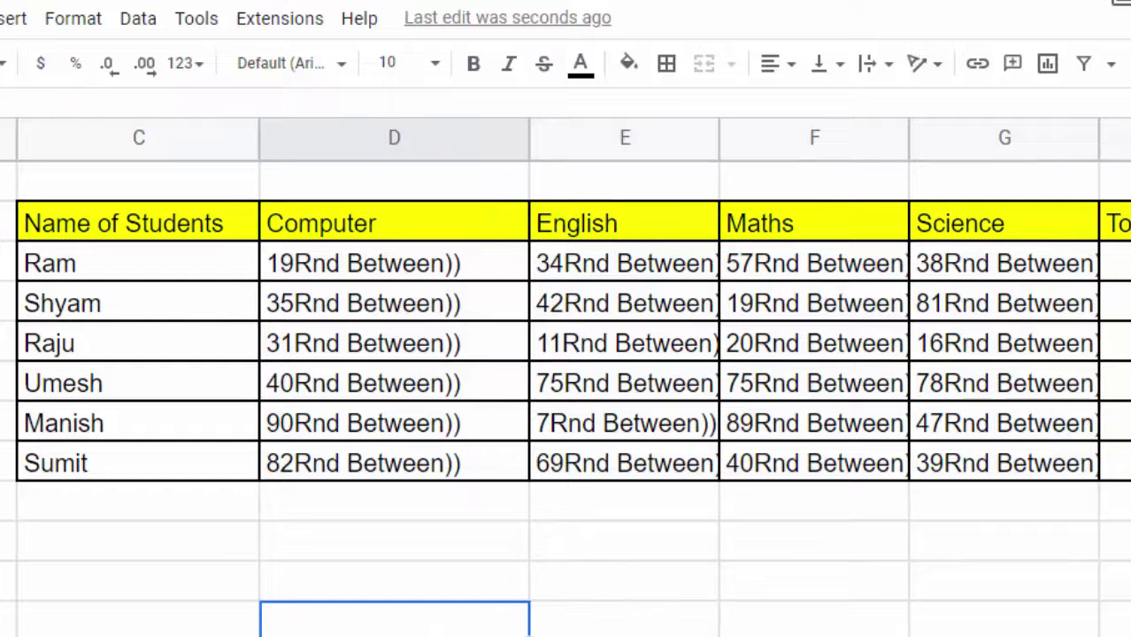
key("ctrl+z")
key("ctrl+z")
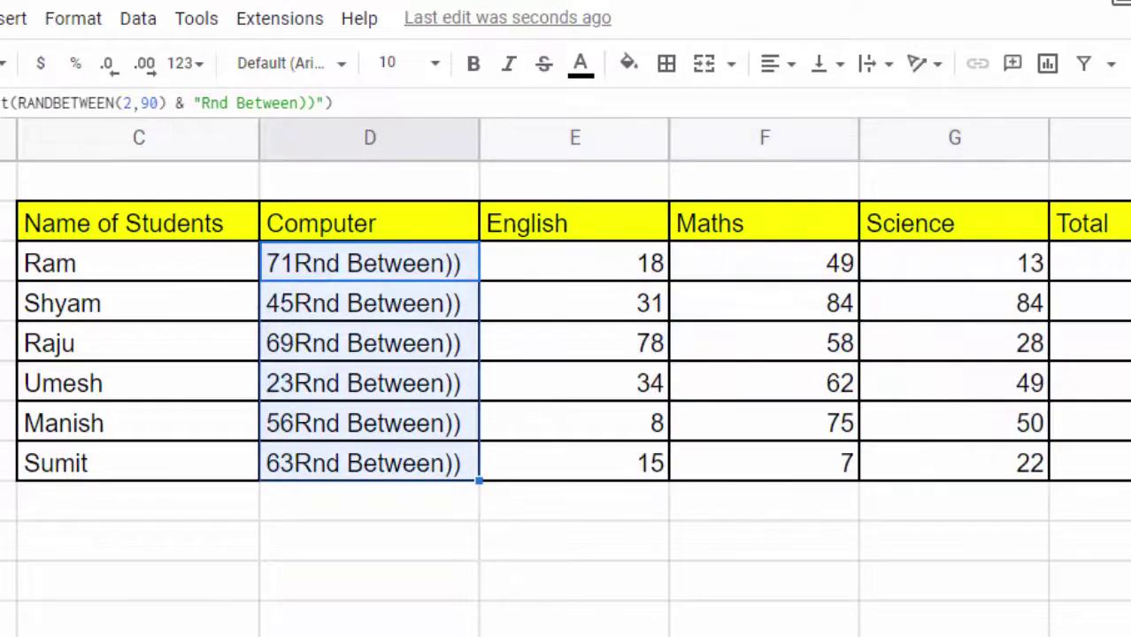
key("ctrl+z")
key("ctrl+z")
key("ctrl+z")
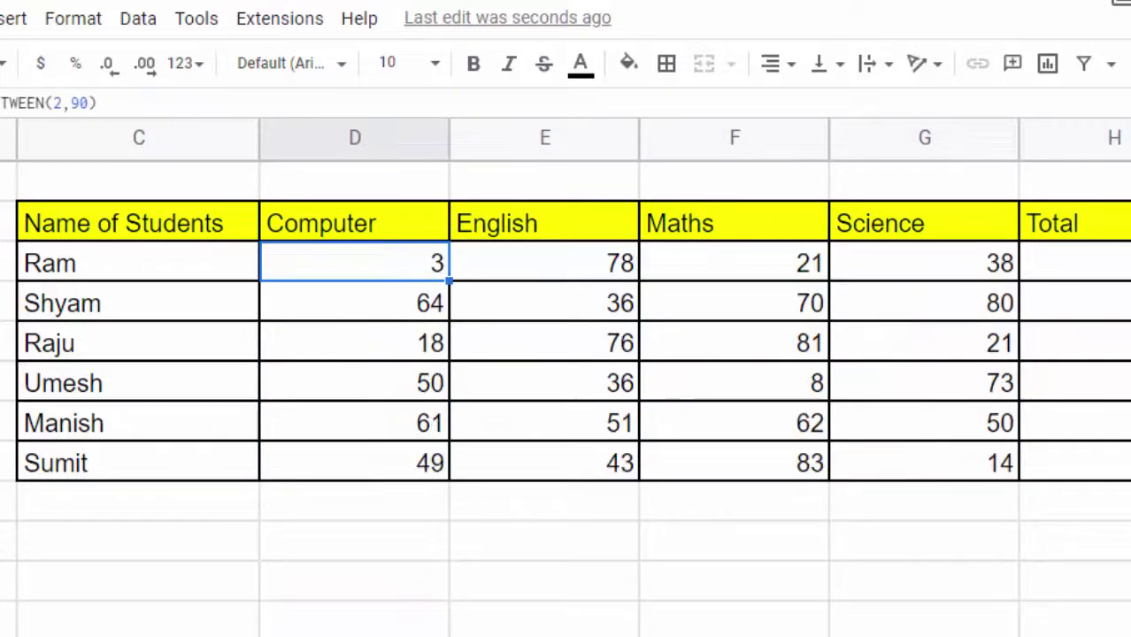
left_click(589, 607)
Start wrapping Ram's Total SUM formula in to_text, removing a stray & and I3 reference
left_click(1072, 268)
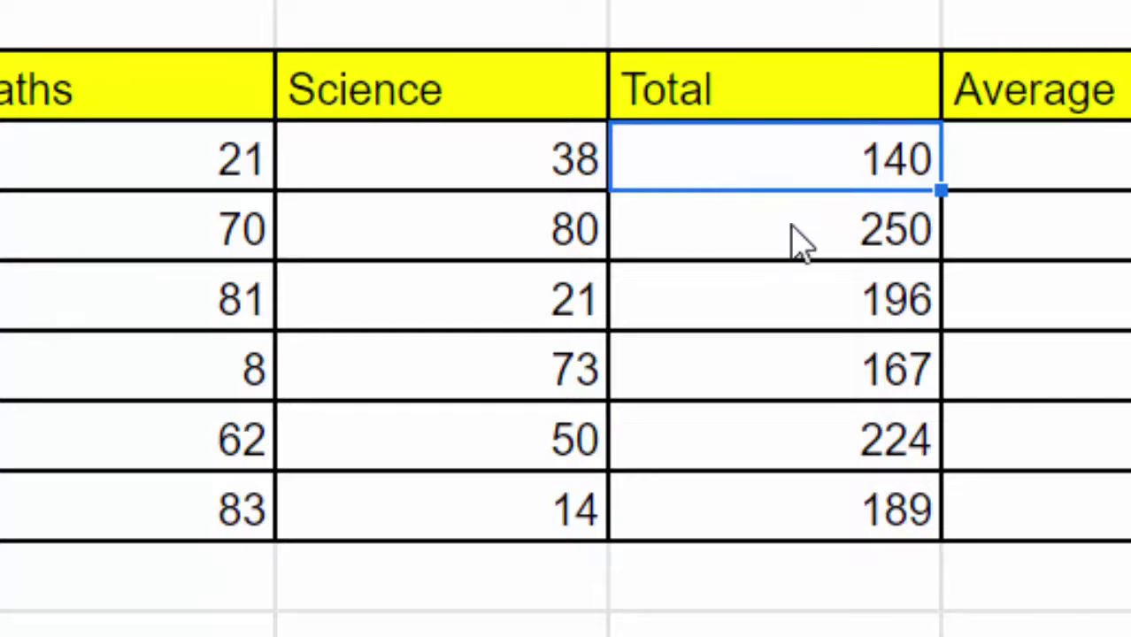
double_click(850, 187)
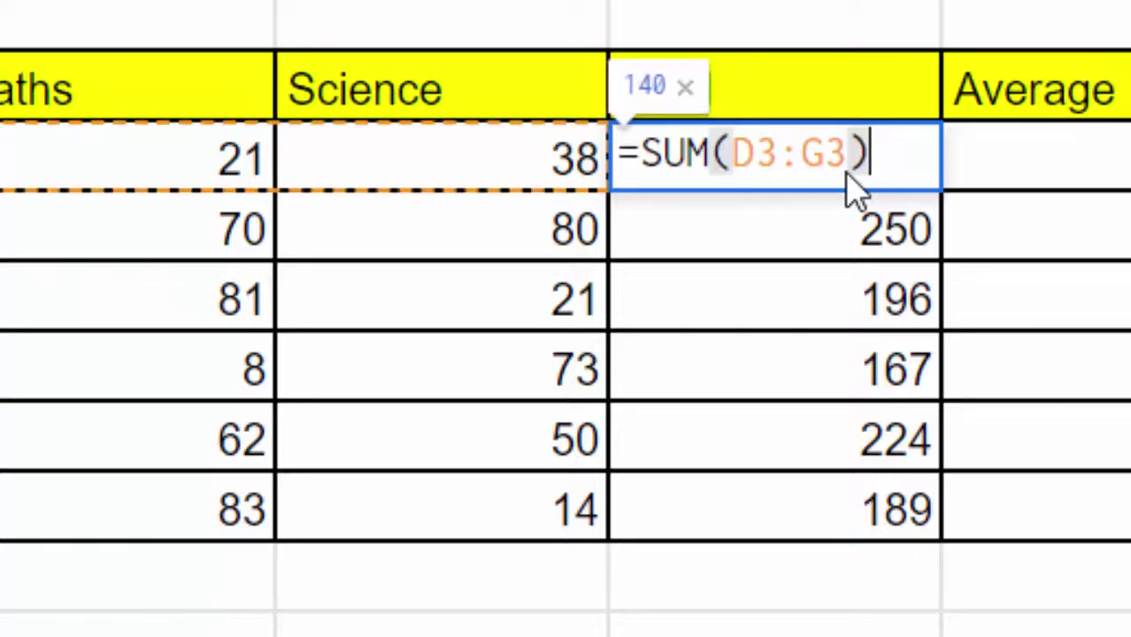
left_click(650, 142)
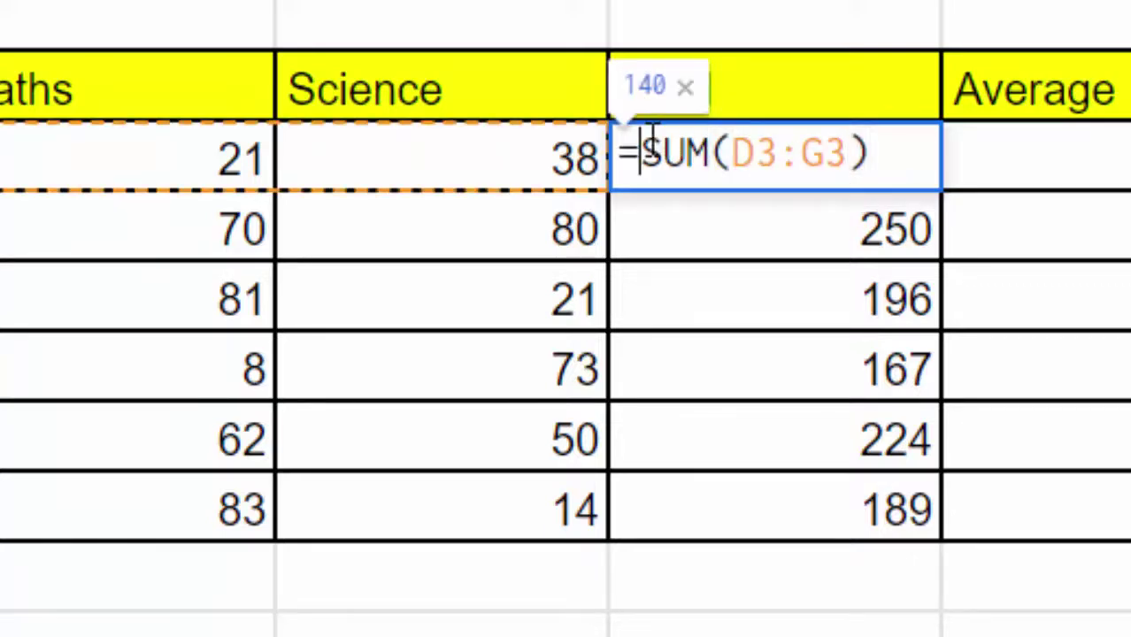
type("to")
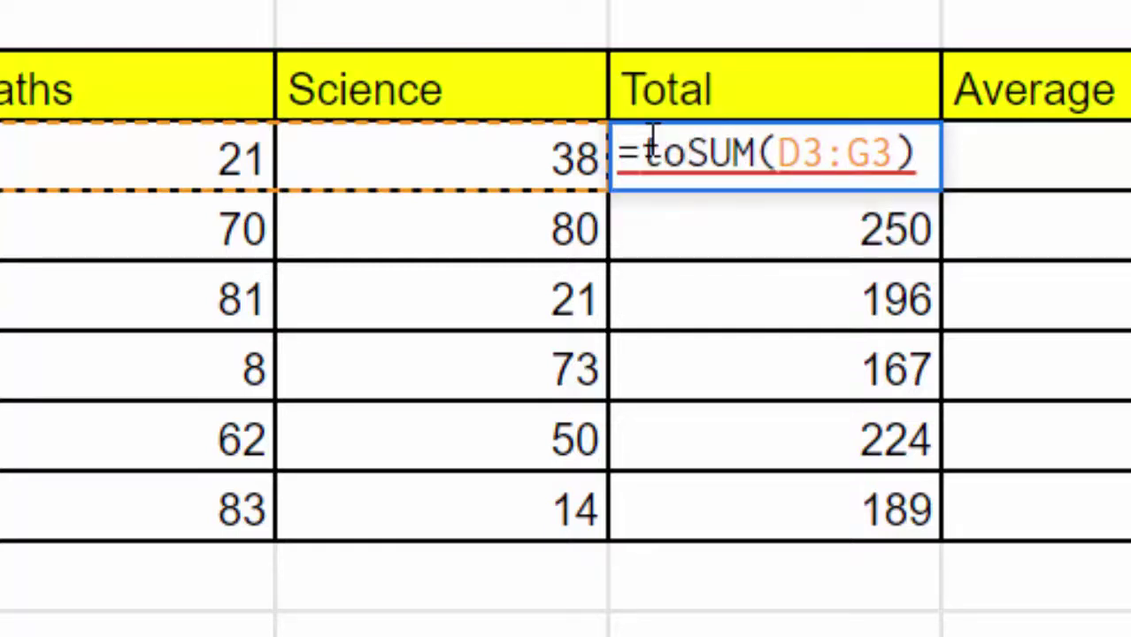
type("_te")
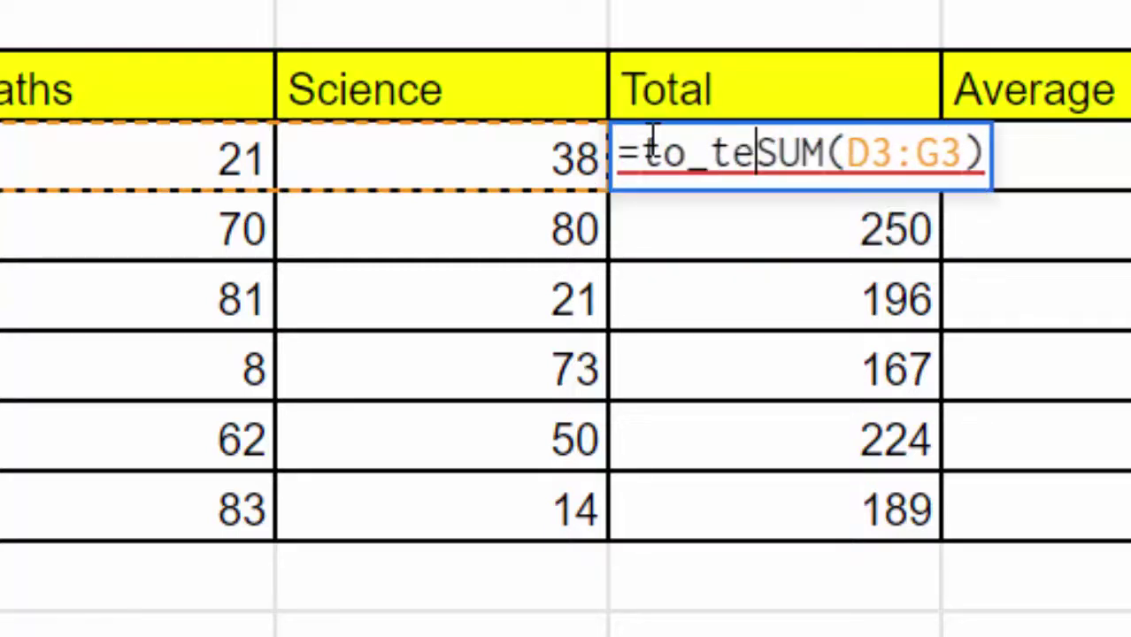
type("xt(")
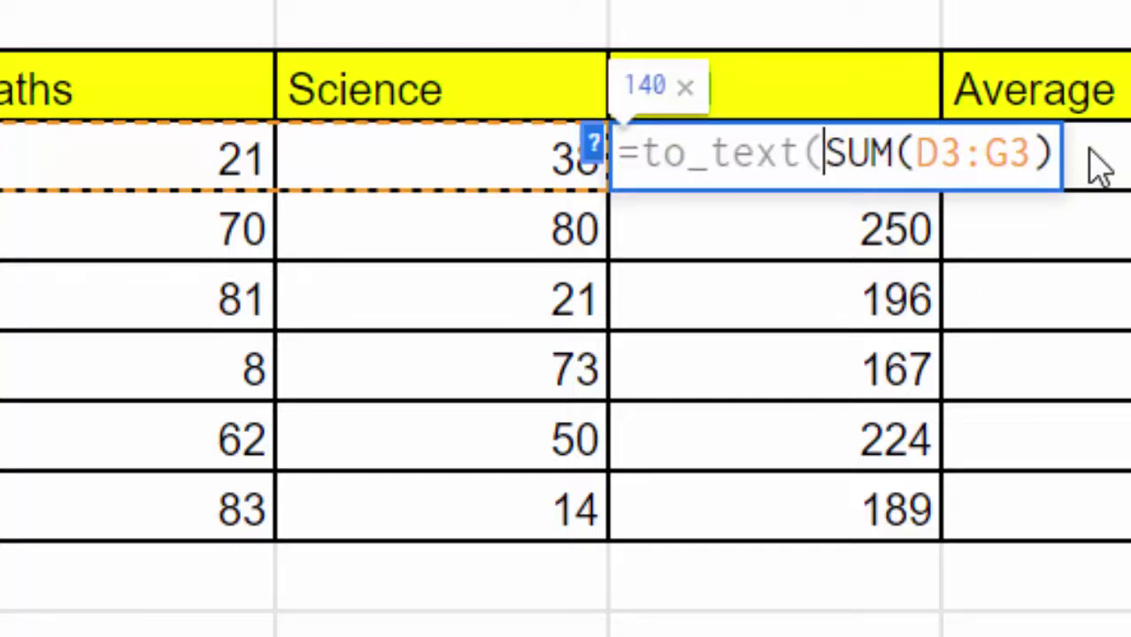
type("&")
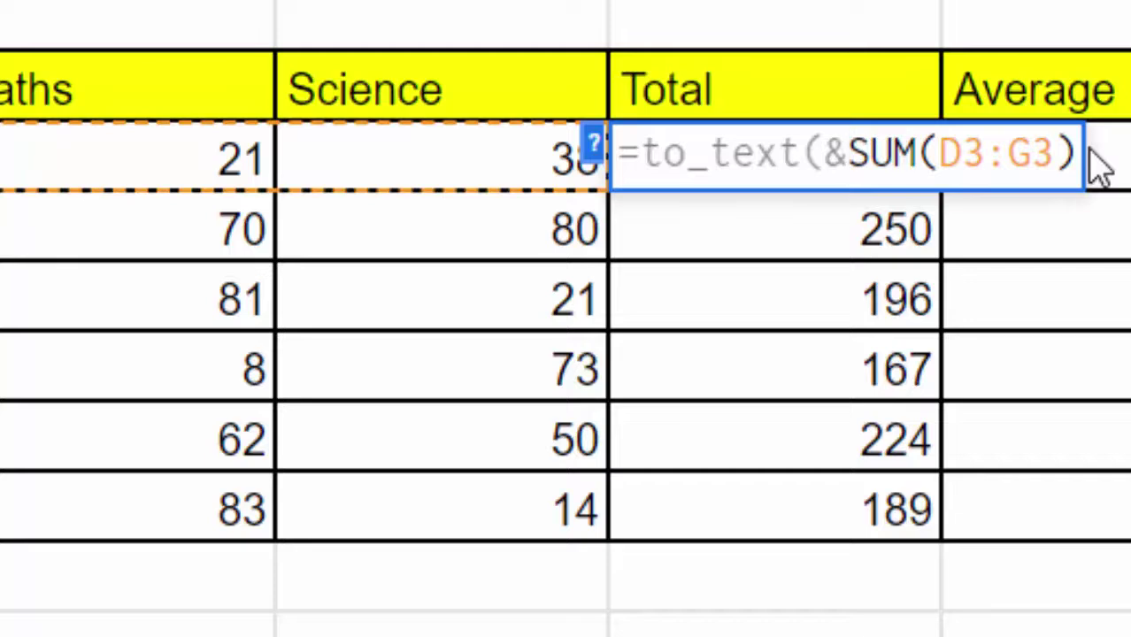
key("BackSpace")
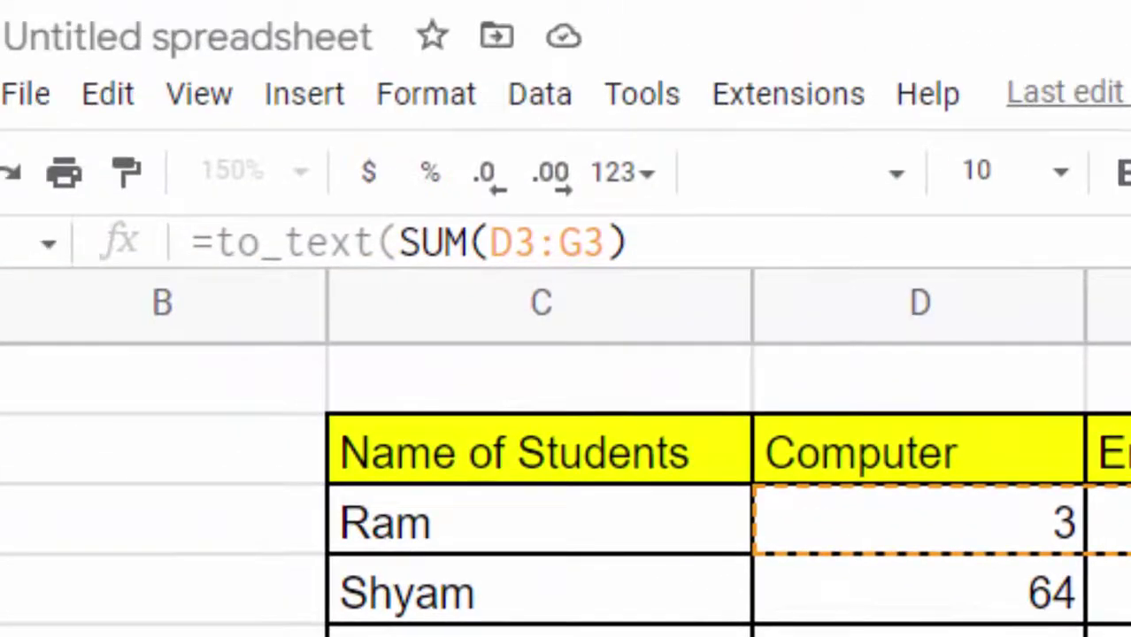
type("I3")
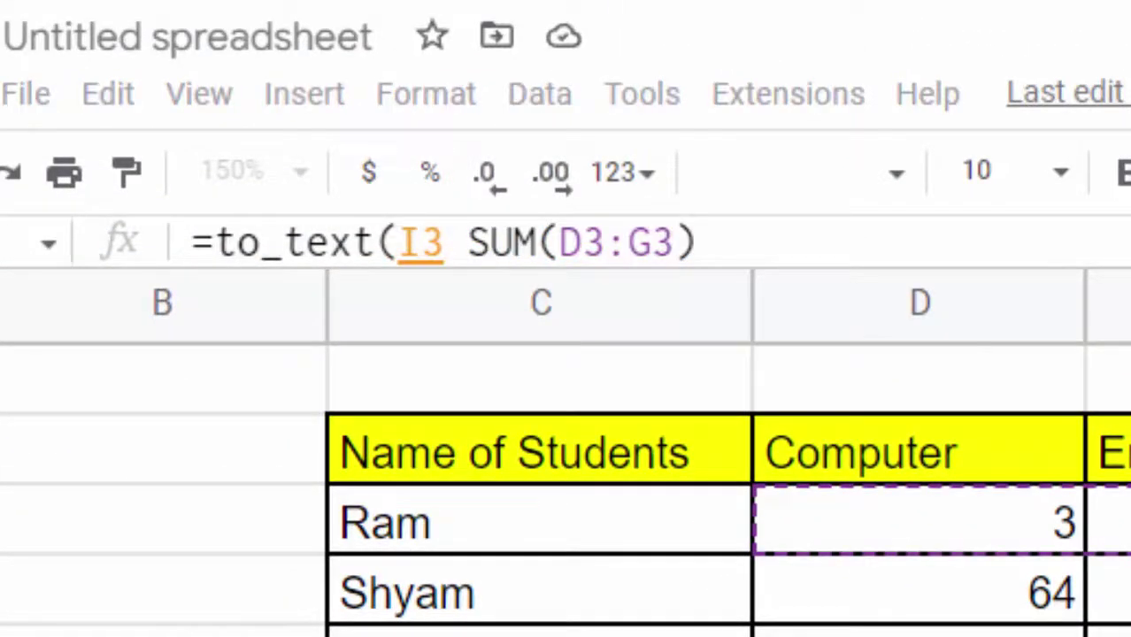
key("BackSpace")
key("BackSpace")
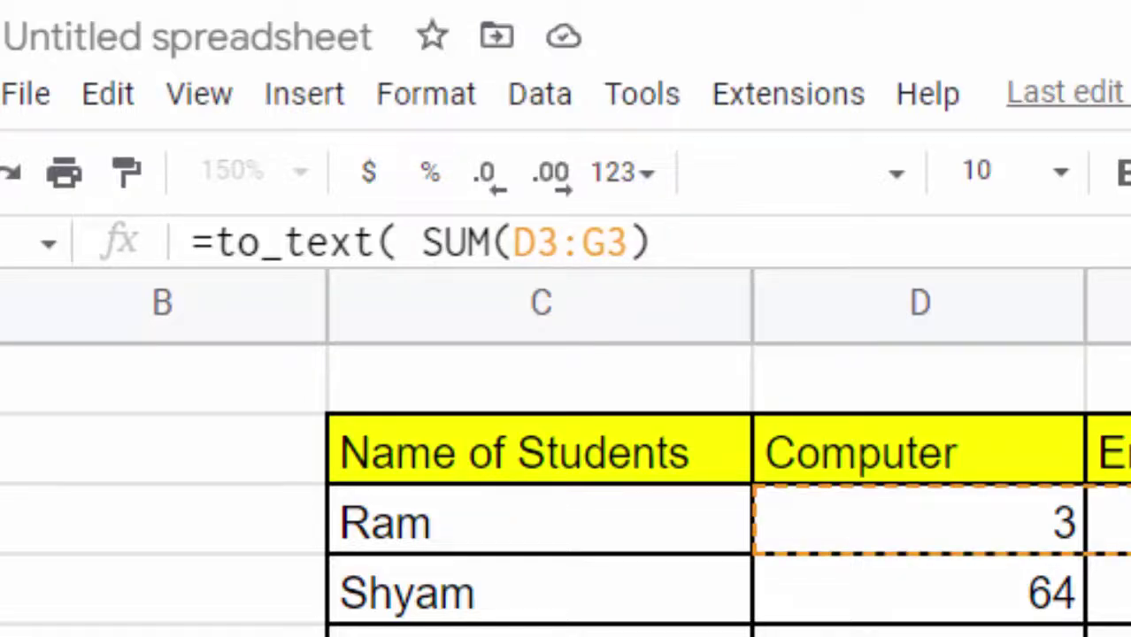
Append &"We applied the formula", fix the parenthesis error, and widen column H
left_click(682, 245)
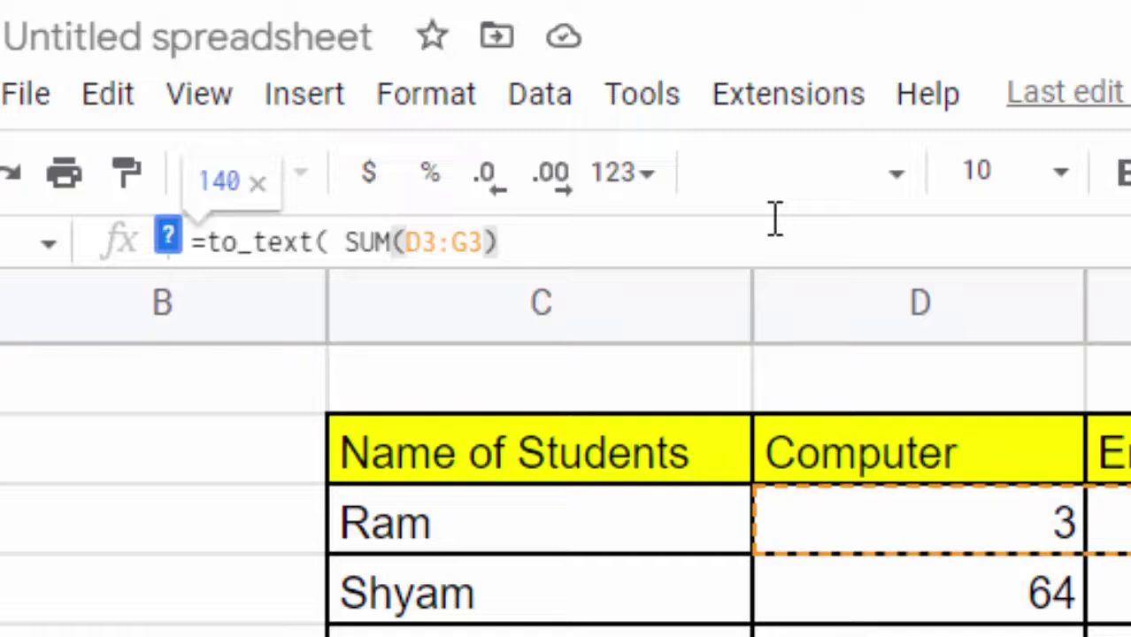
type("&")
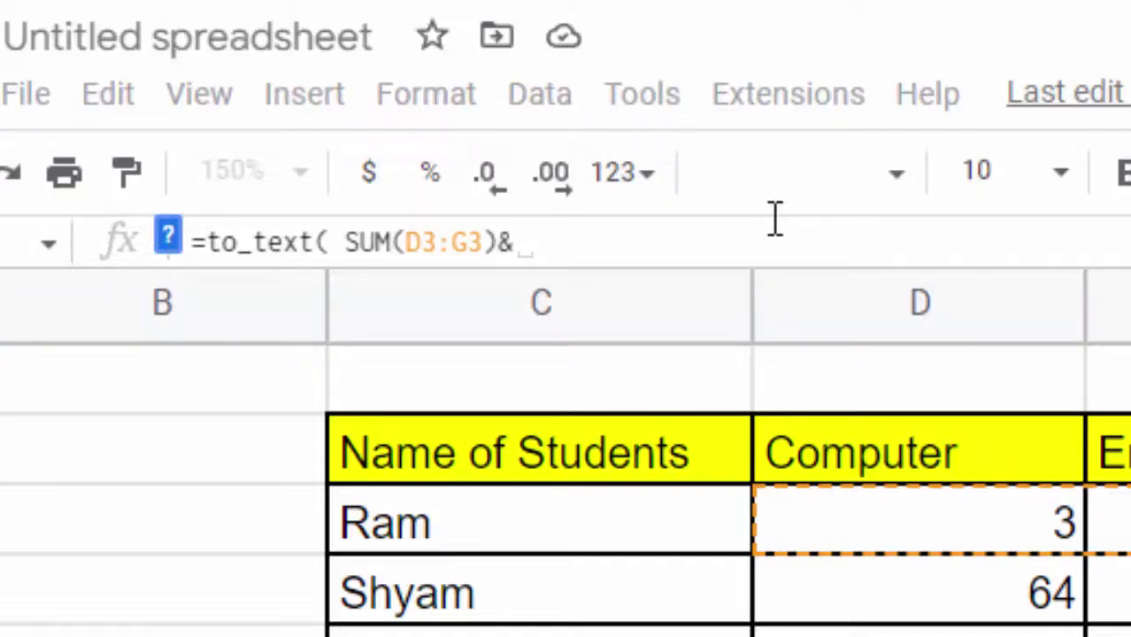
type("\"")
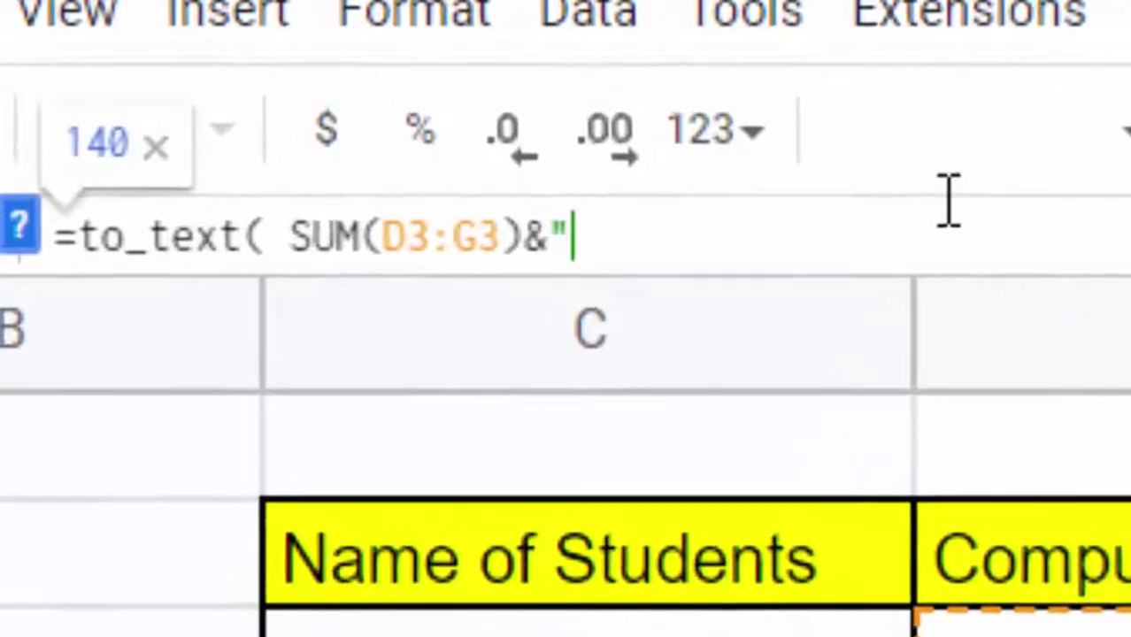
type("We a")
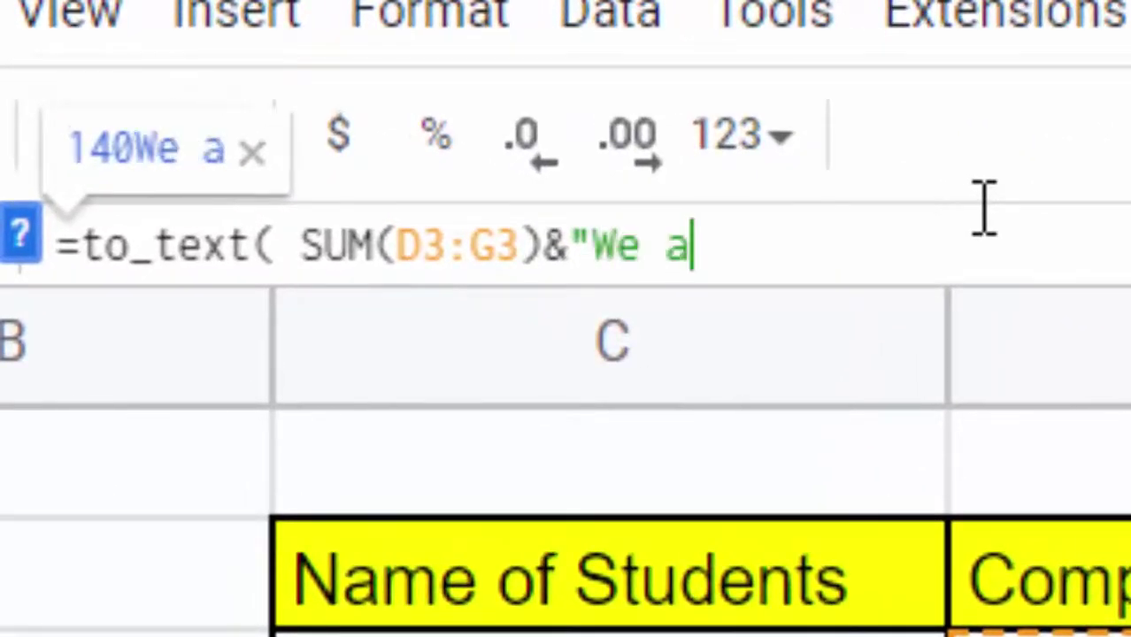
type("pplied t")
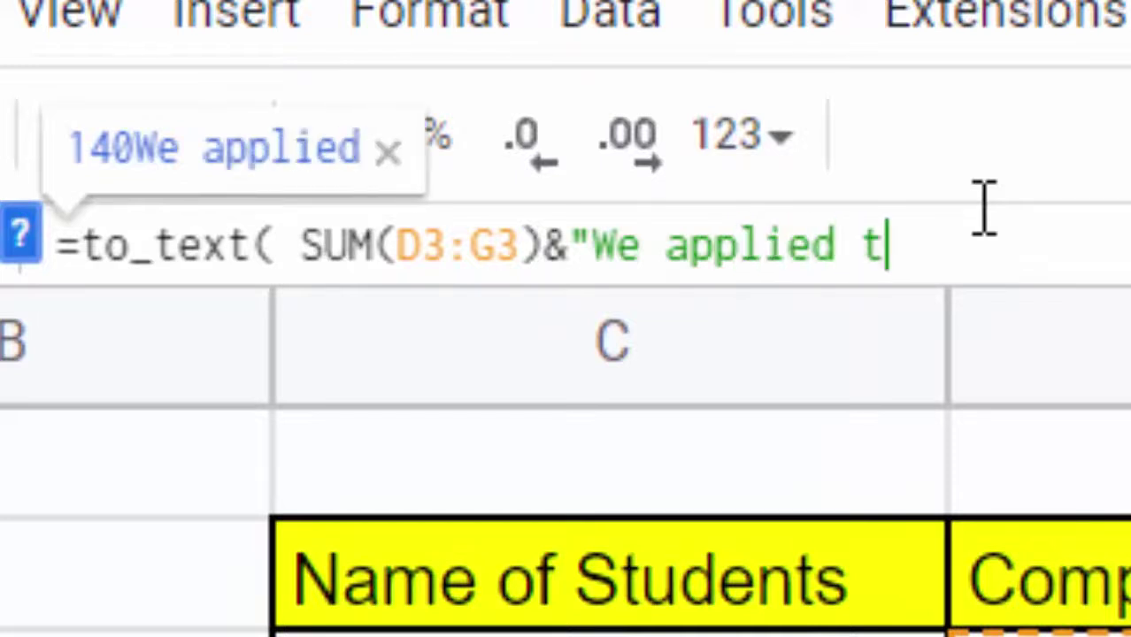
type("he for")
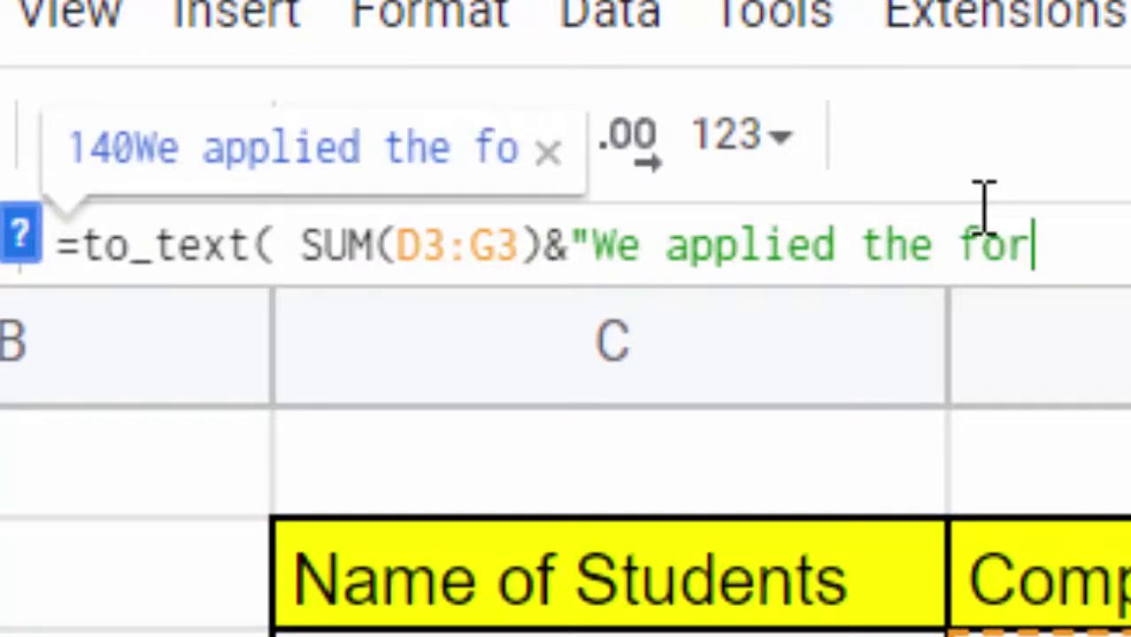
type("mula")
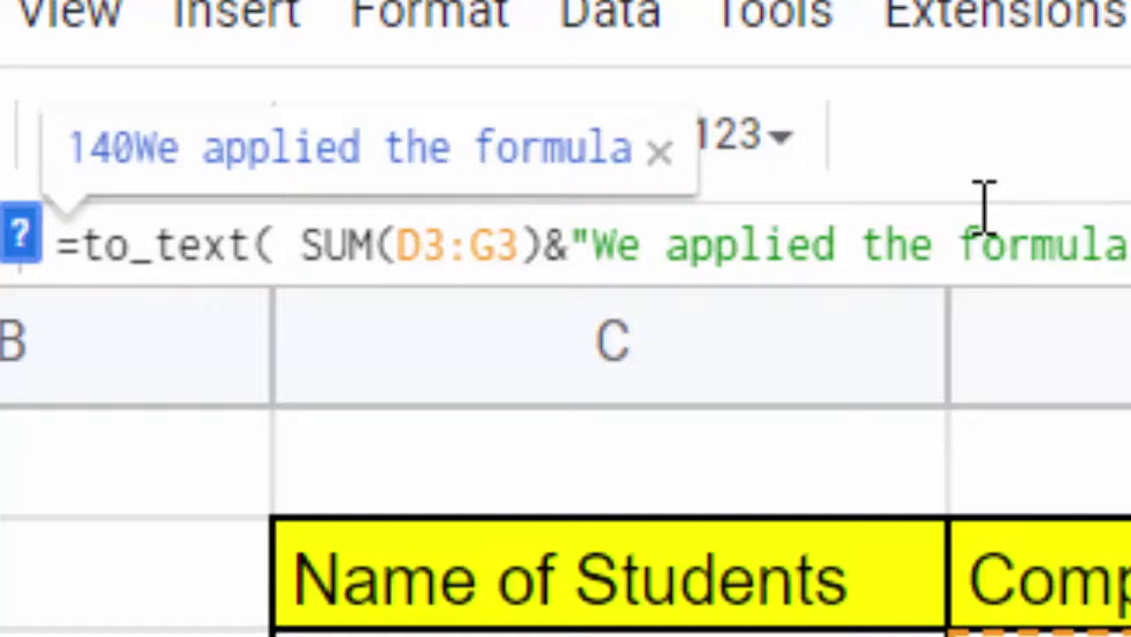
type("\"))")
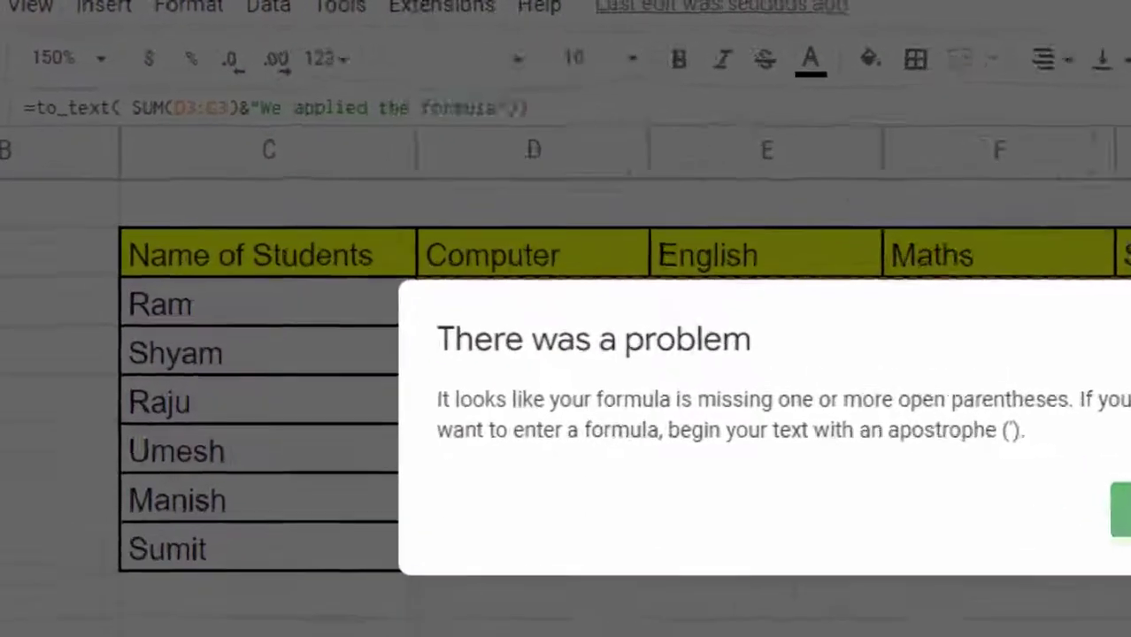
key("Return")
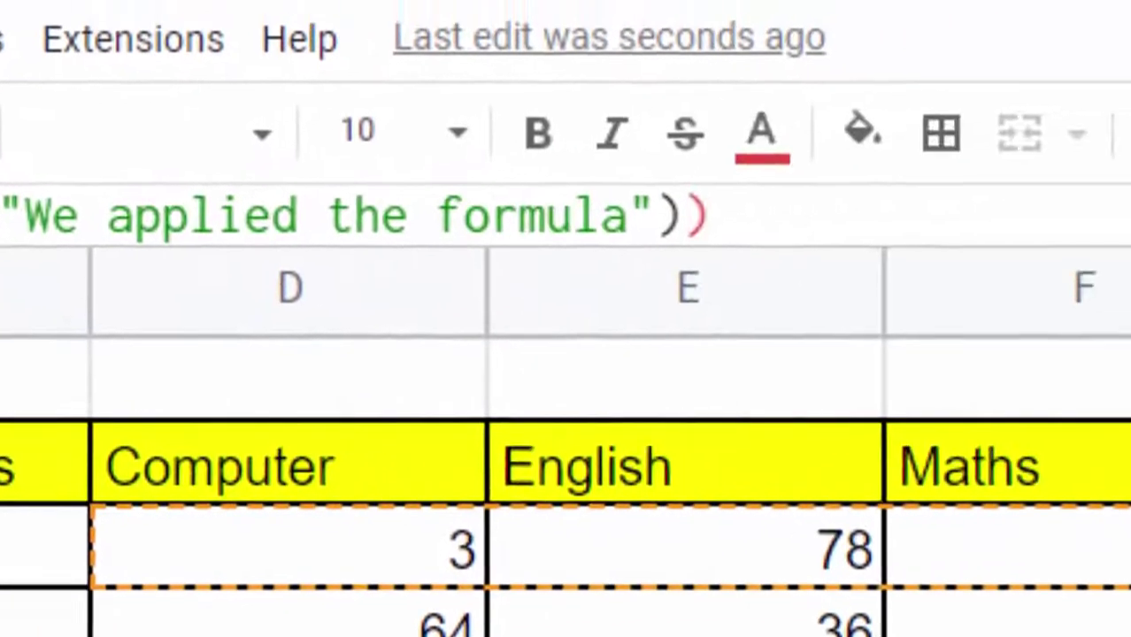
key("Return")
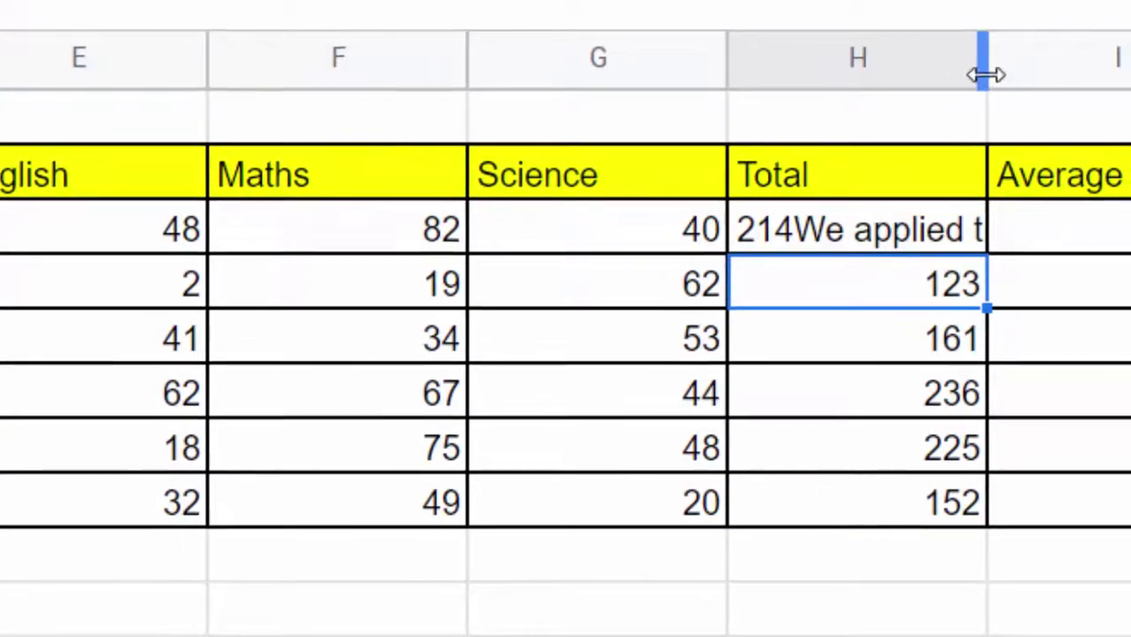
left_click_drag(914, 79, 1124, 169)
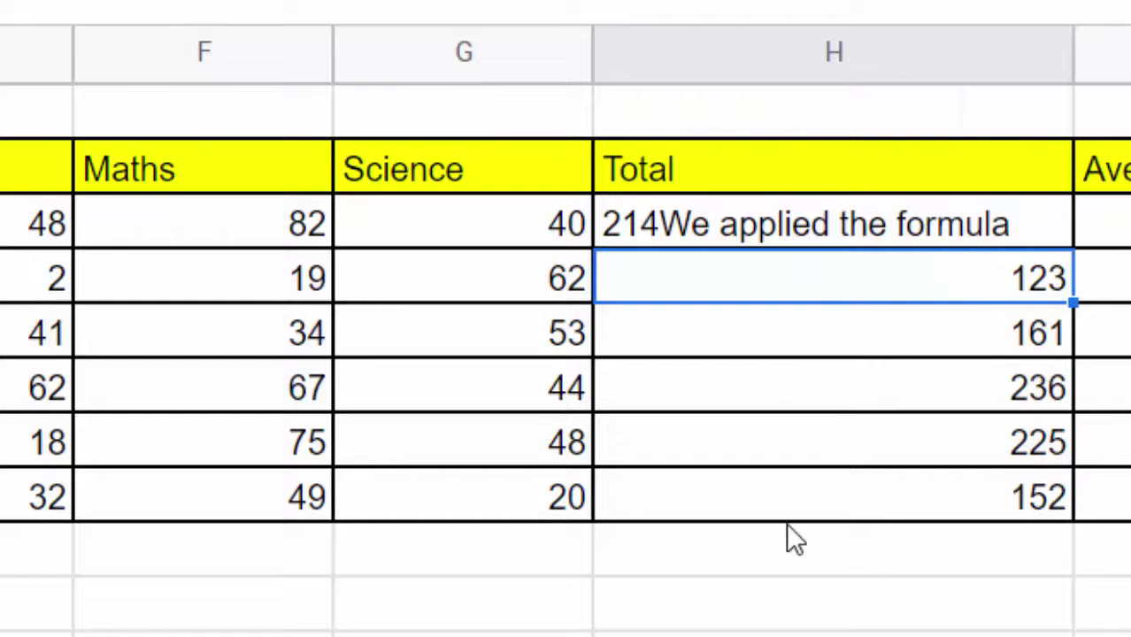
Fill the Total formula down to H8, then add a " " separator in H3's formula
left_click(1055, 230)
left_click_drag(1071, 248, 1072, 499)
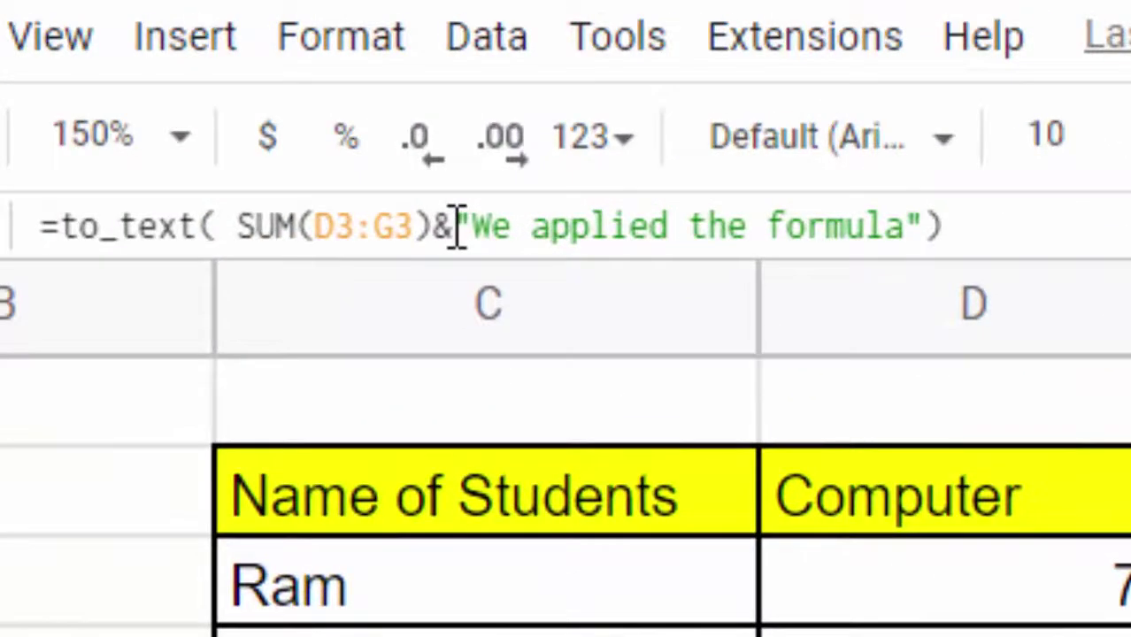
left_click(459, 253)
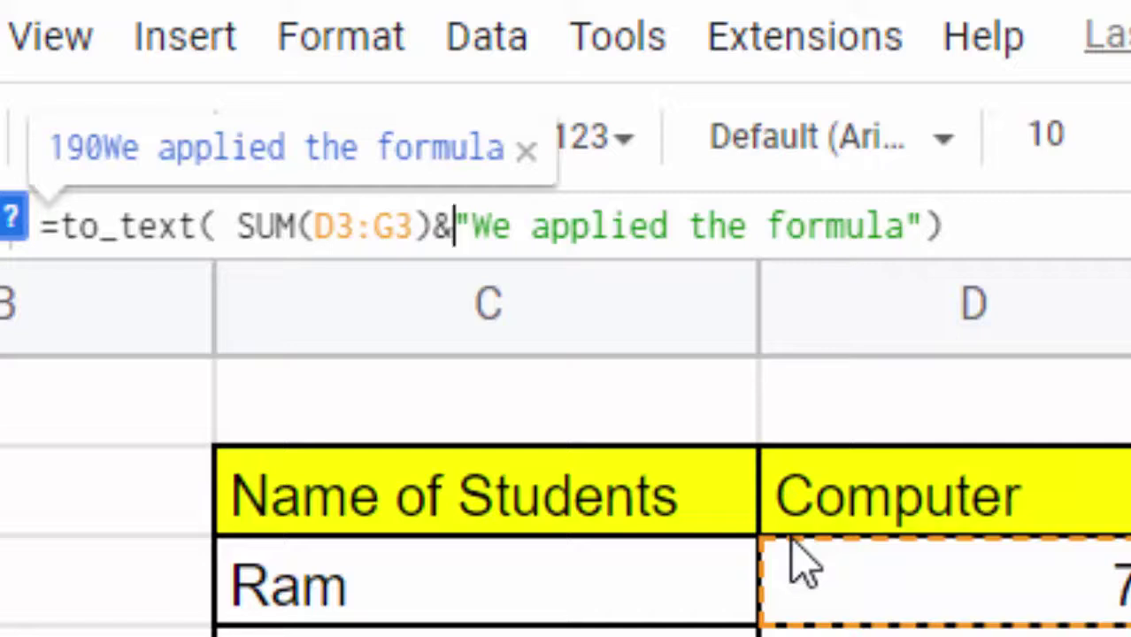
type("\"")
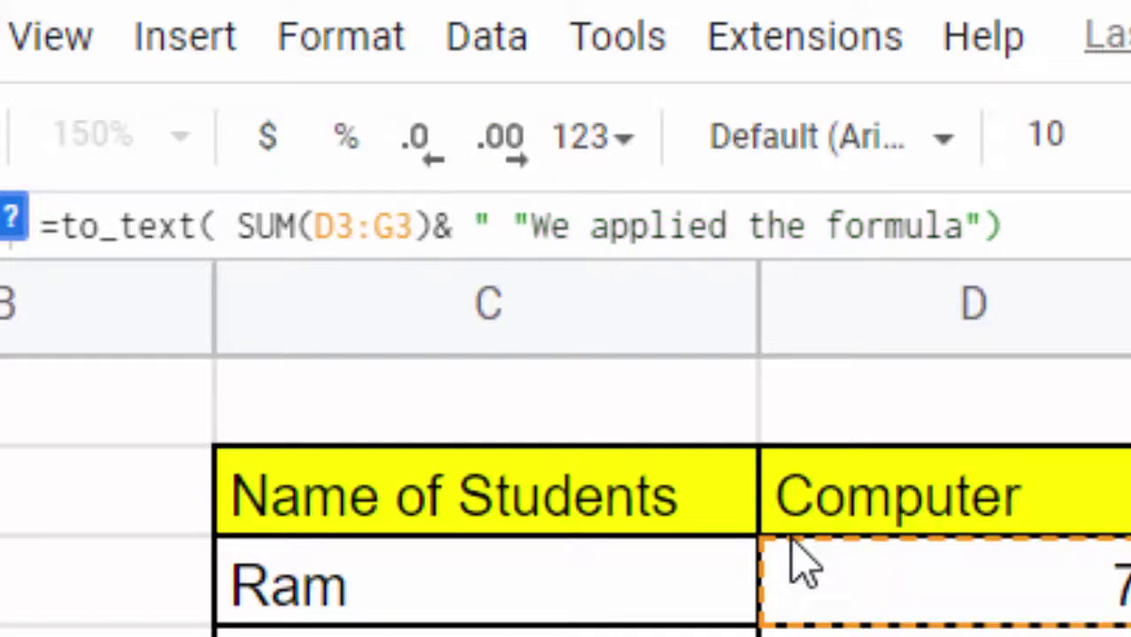
type(" \" &")
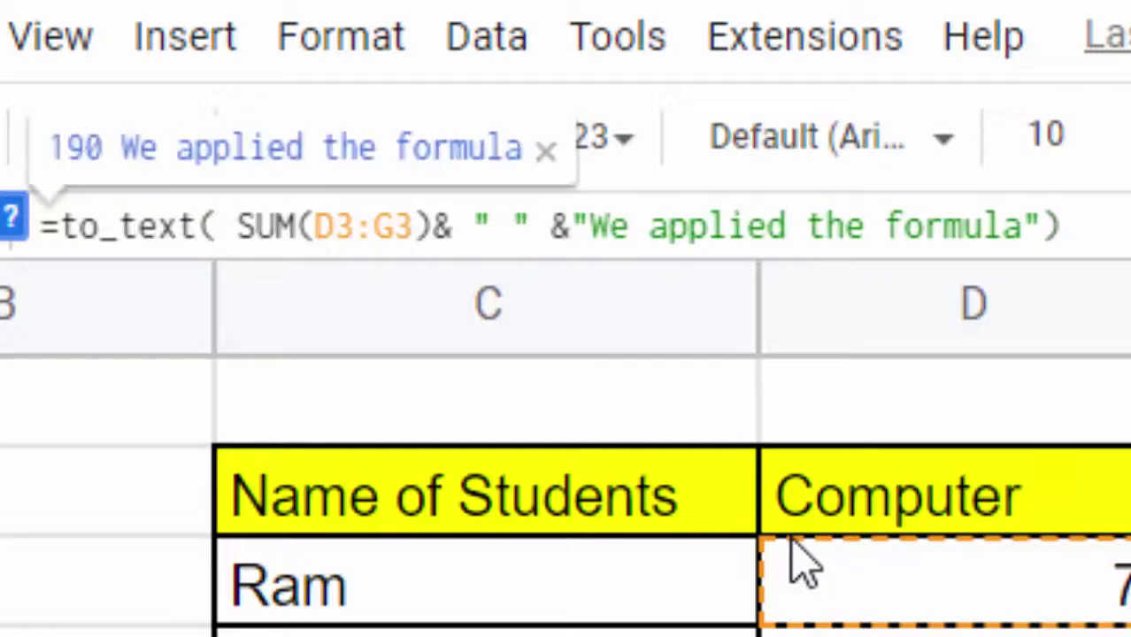
key("Return")
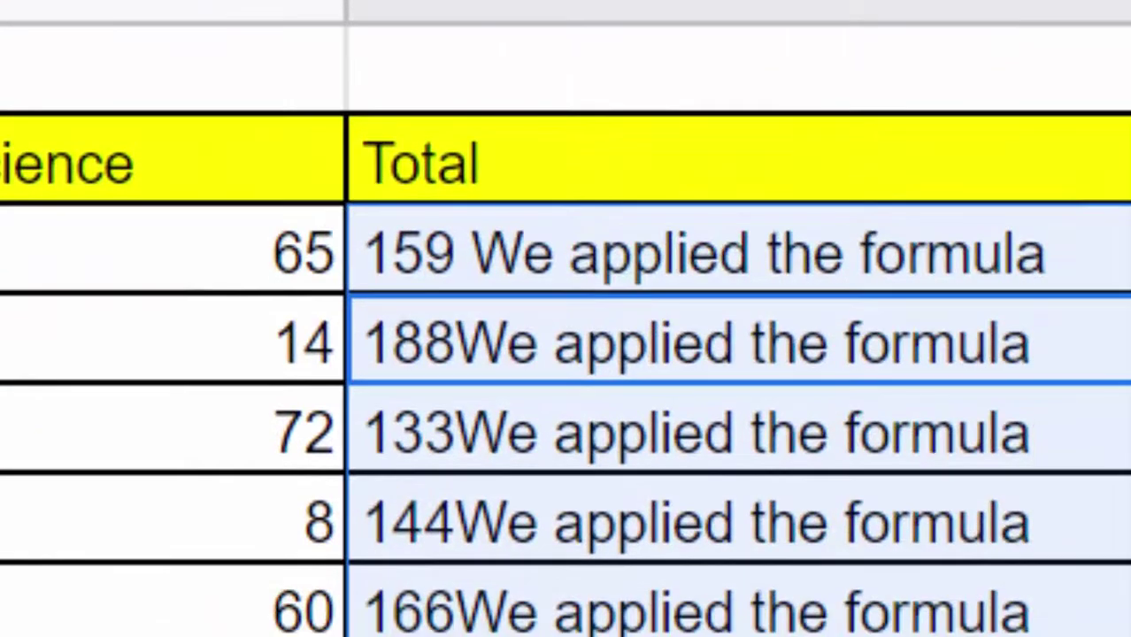
Fill the spaced Total formula down to H8 and copy the marks D3:G8
left_click(1081, 270)
left_click_drag(1128, 292, 1126, 629)
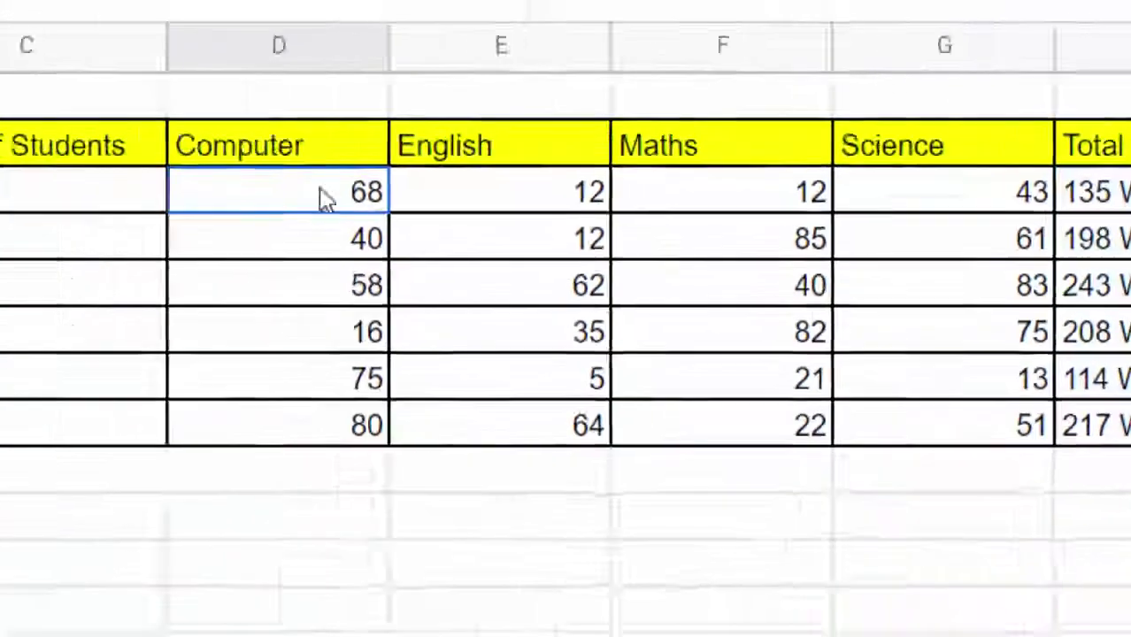
mouse_move(320, 197)
left_mouse_down()
mouse_move(628, 281)
mouse_move(903, 403)
mouse_move(989, 422)
left_mouse_up()
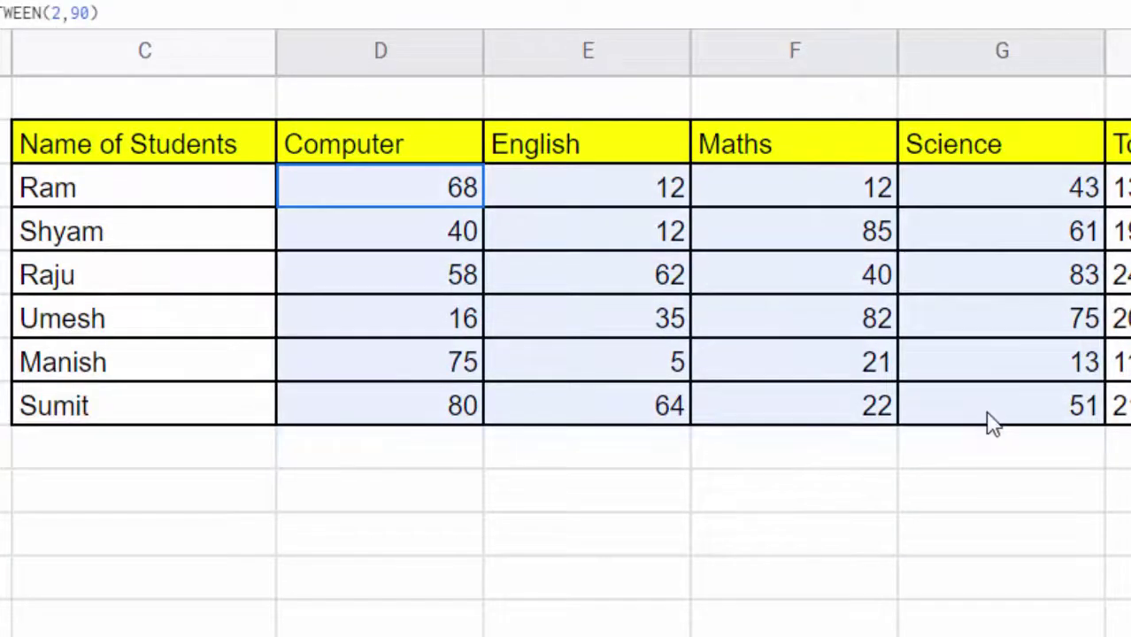
right_click(875, 235)
left_click(947, 91)
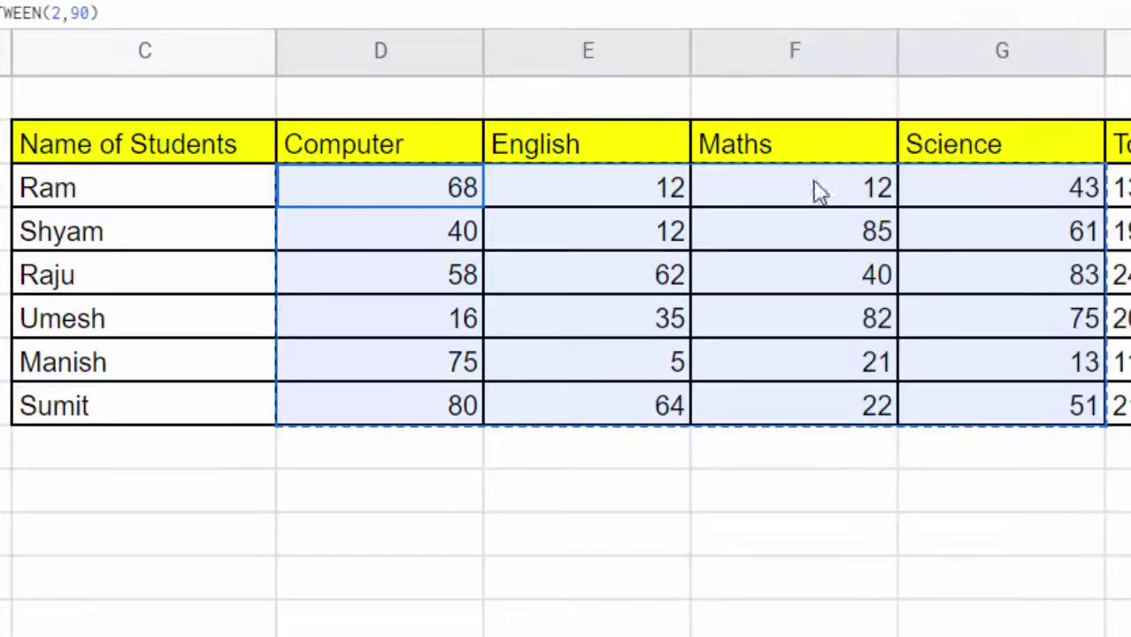
Paste the marks back as values only, then check H3's formula
right_click(812, 195)
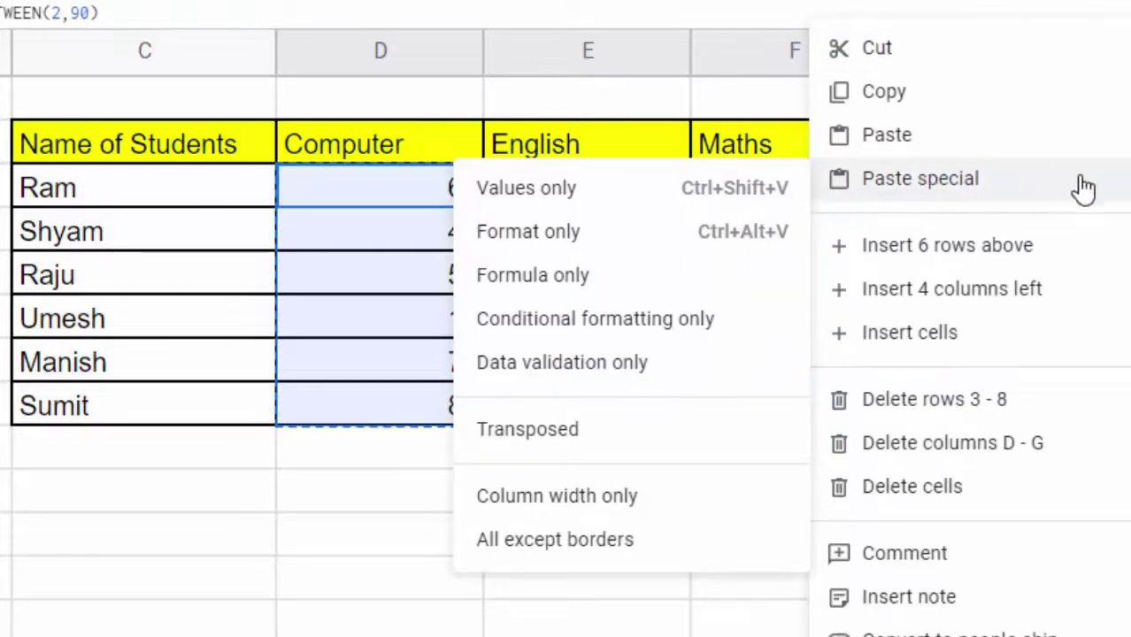
mouse_move(921, 178)
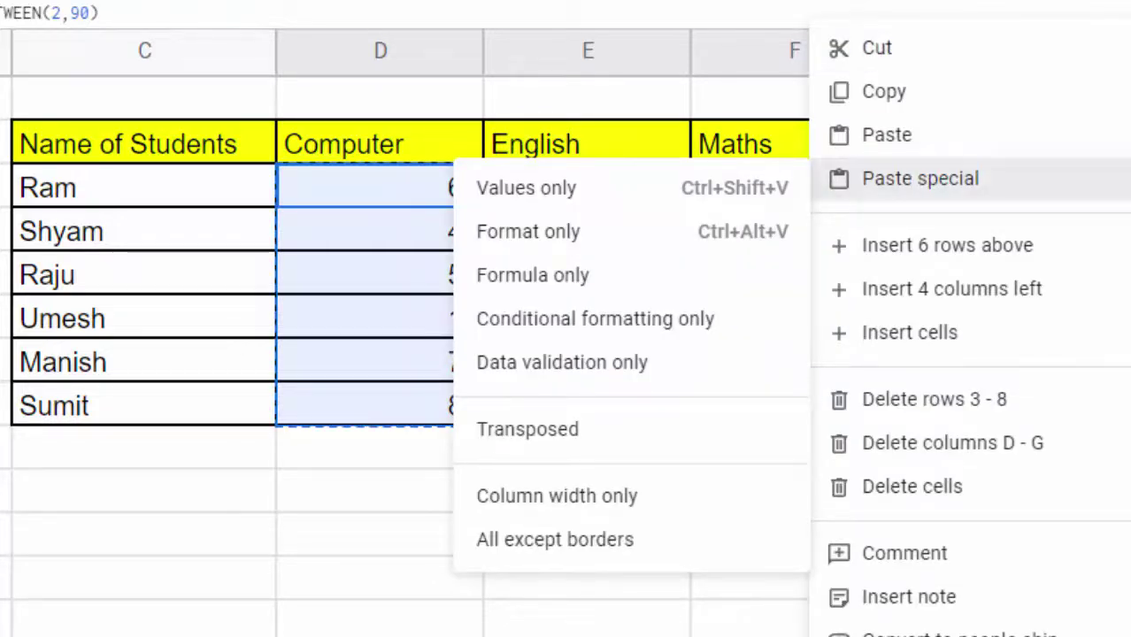
right_click(501, 195)
left_click(633, 95)
right_click(644, 294)
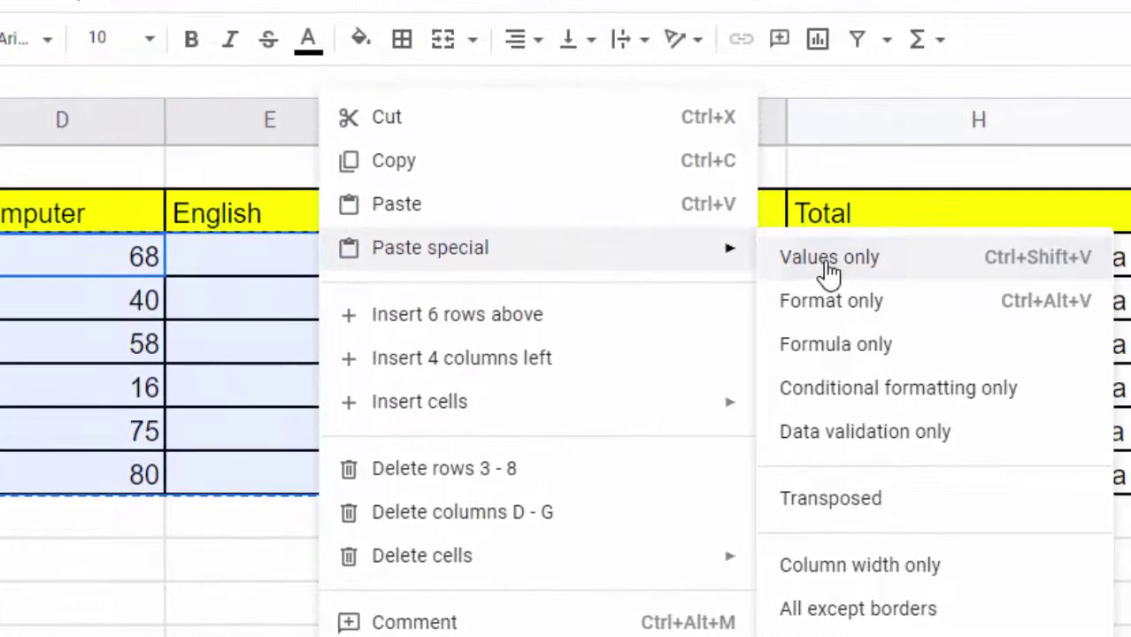
mouse_move(748, 178)
left_click(826, 267)
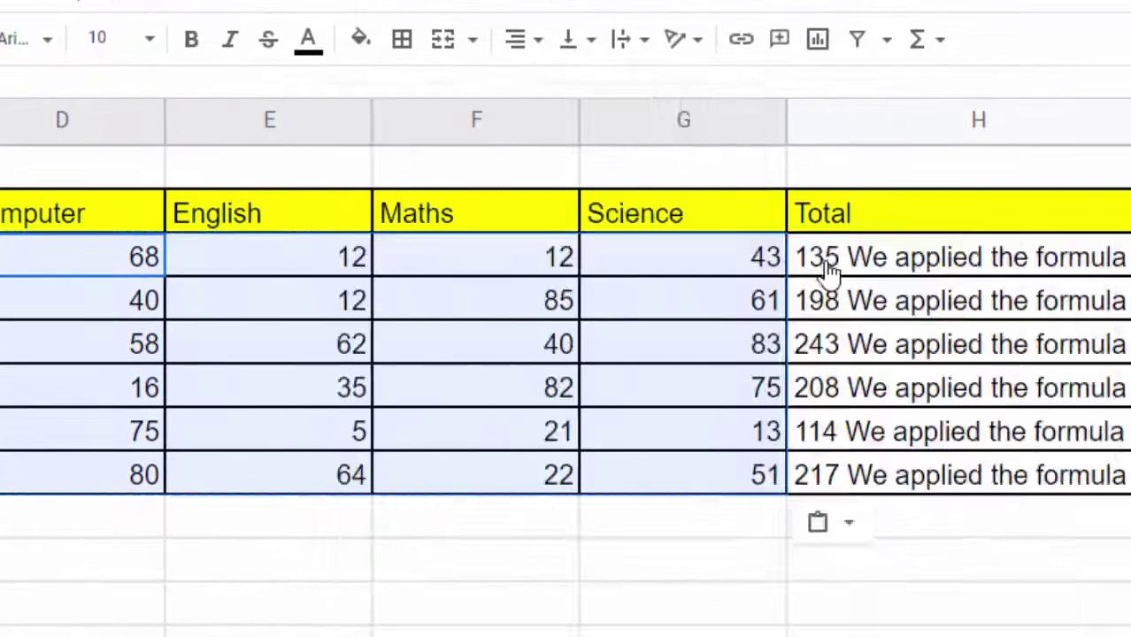
left_click(644, 556)
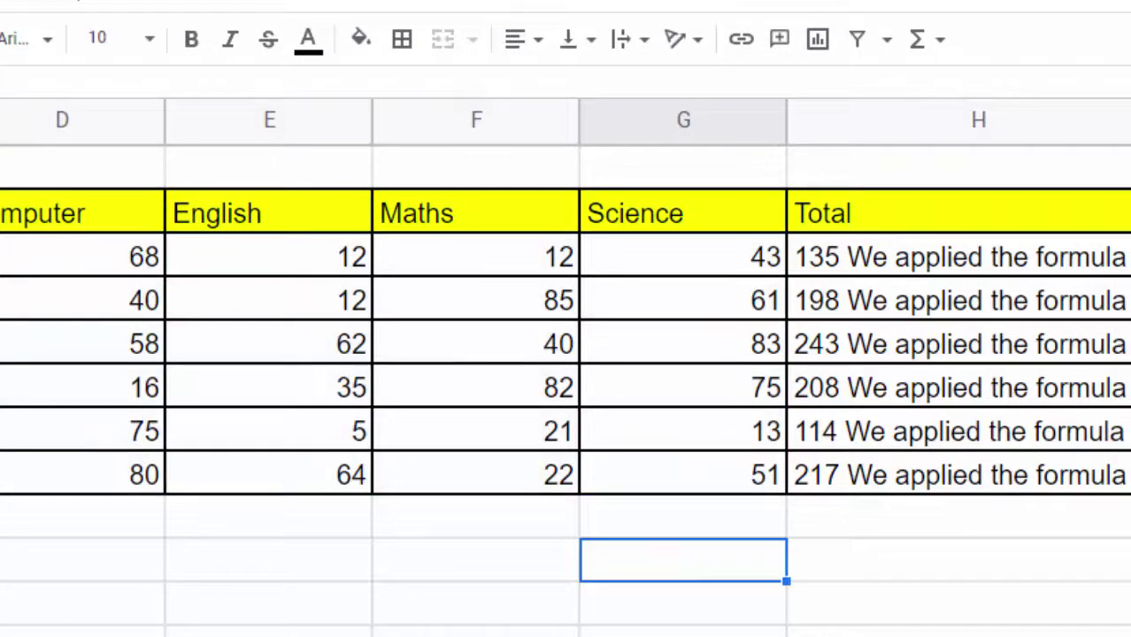
left_click(823, 270)
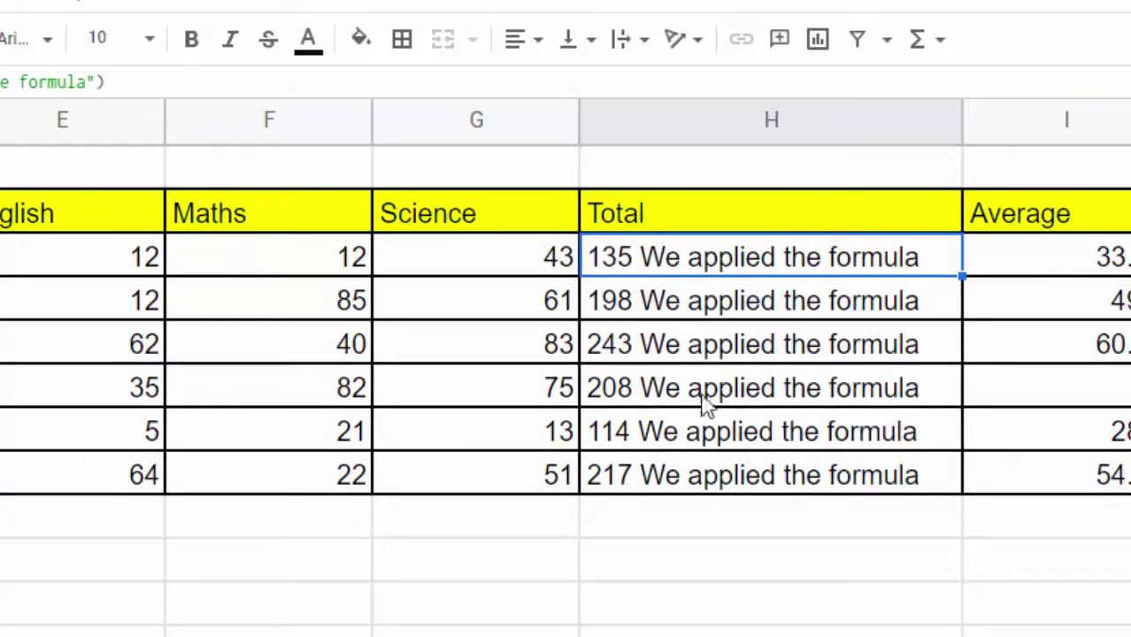
Change I3 to =to_text(AVERAGE(D3:G3)& "Average is"), showing 33.75 with the note
left_click(1025, 259)
double_click(1024, 260)
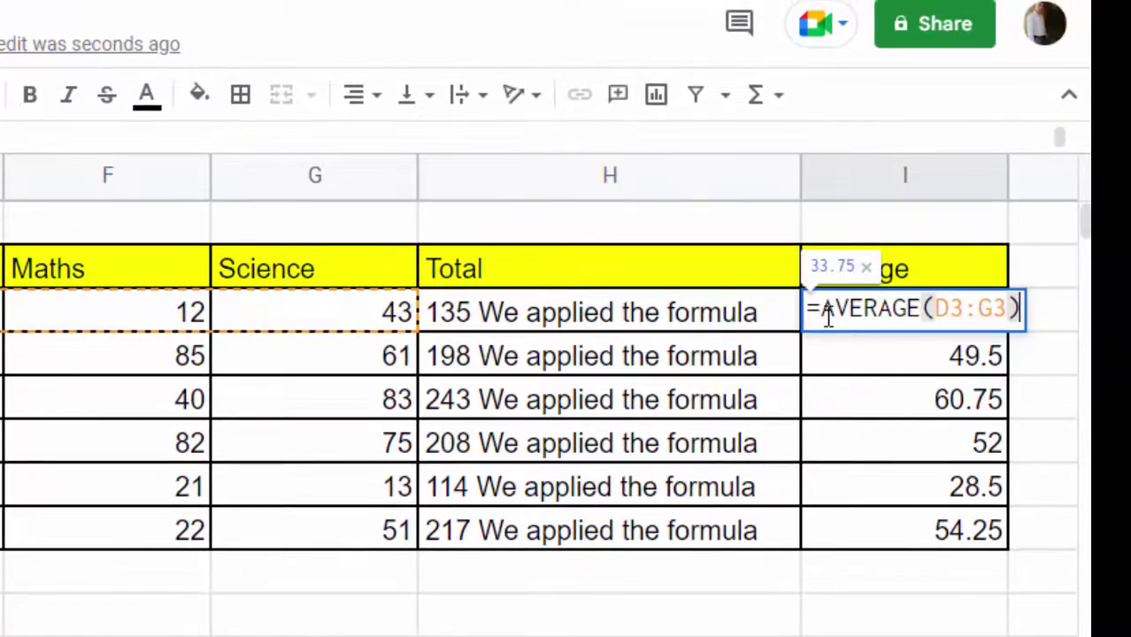
left_click(824, 310)
type("t")
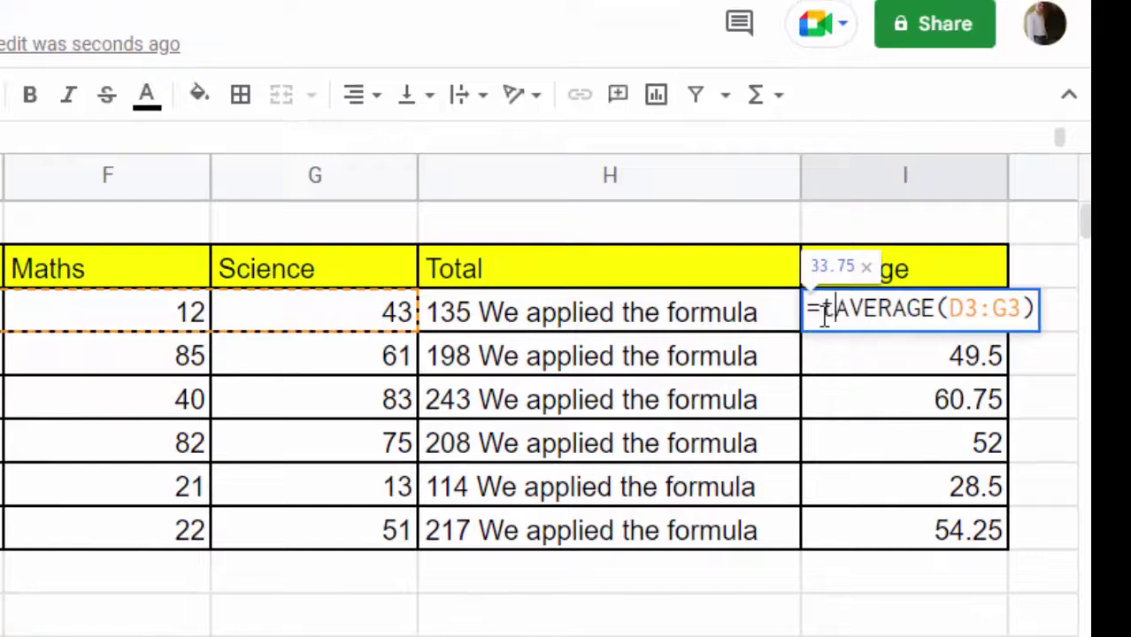
type("o_te")
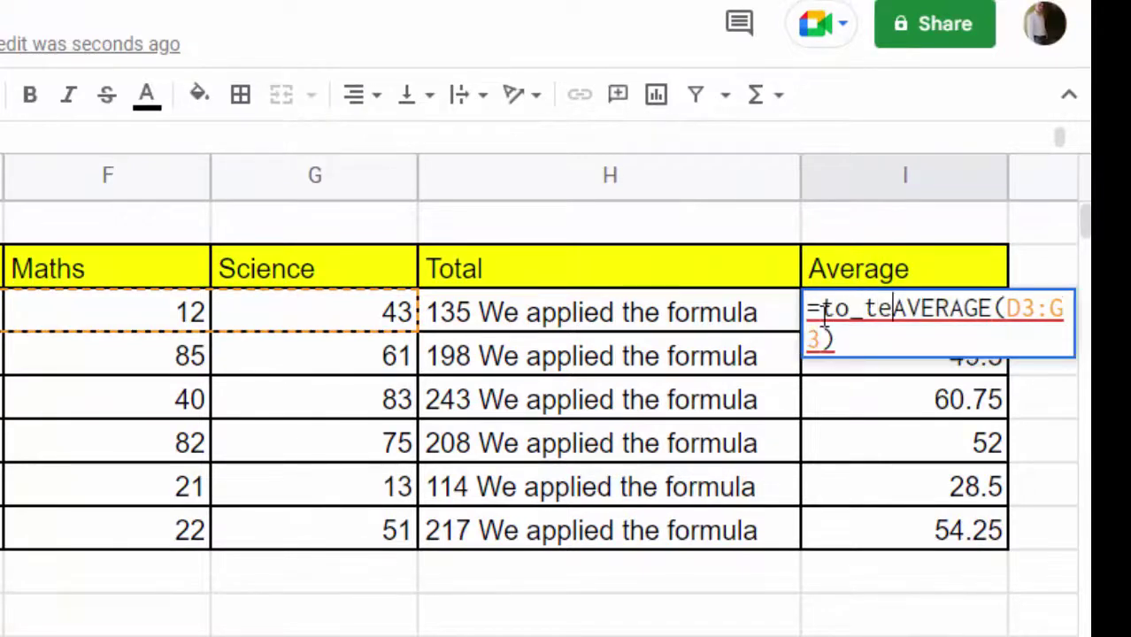
type("xt(")
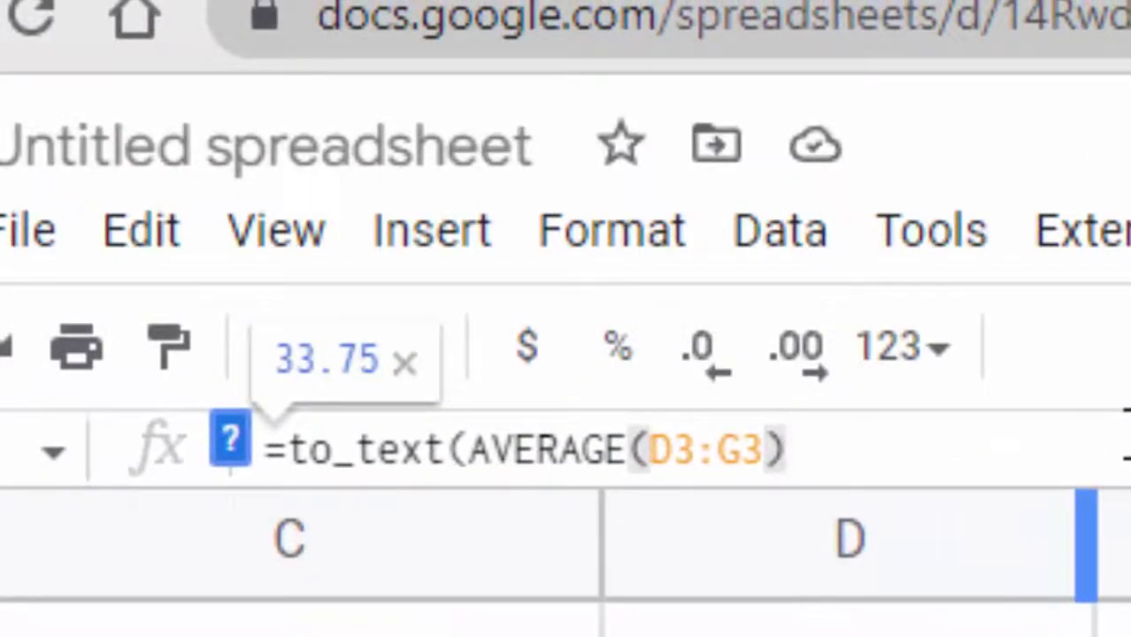
type("&")
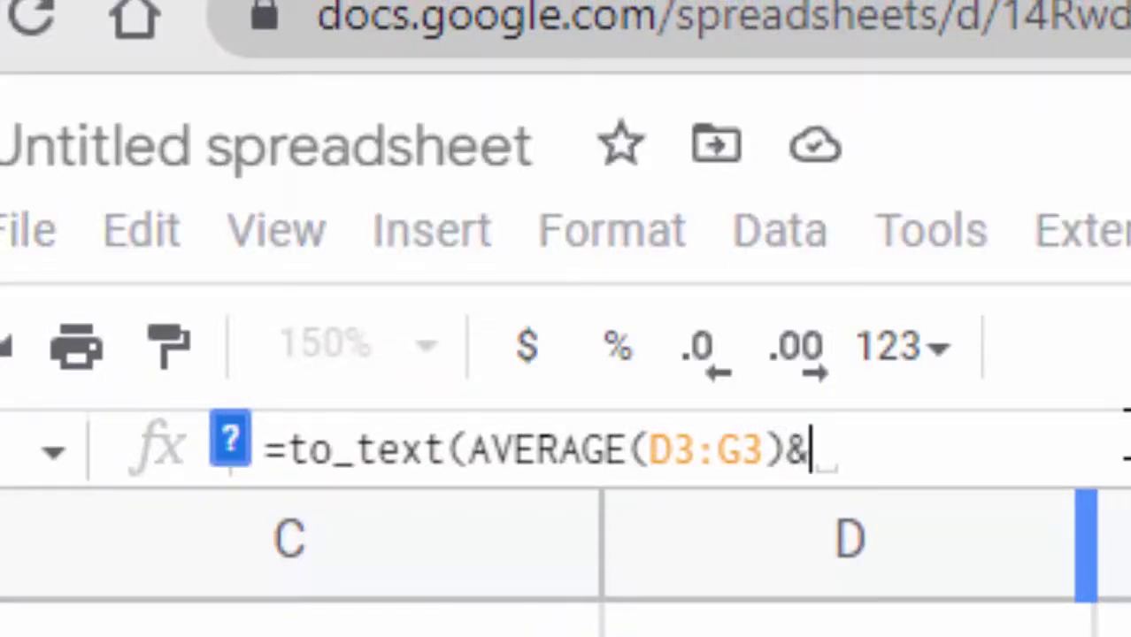
type(" \"")
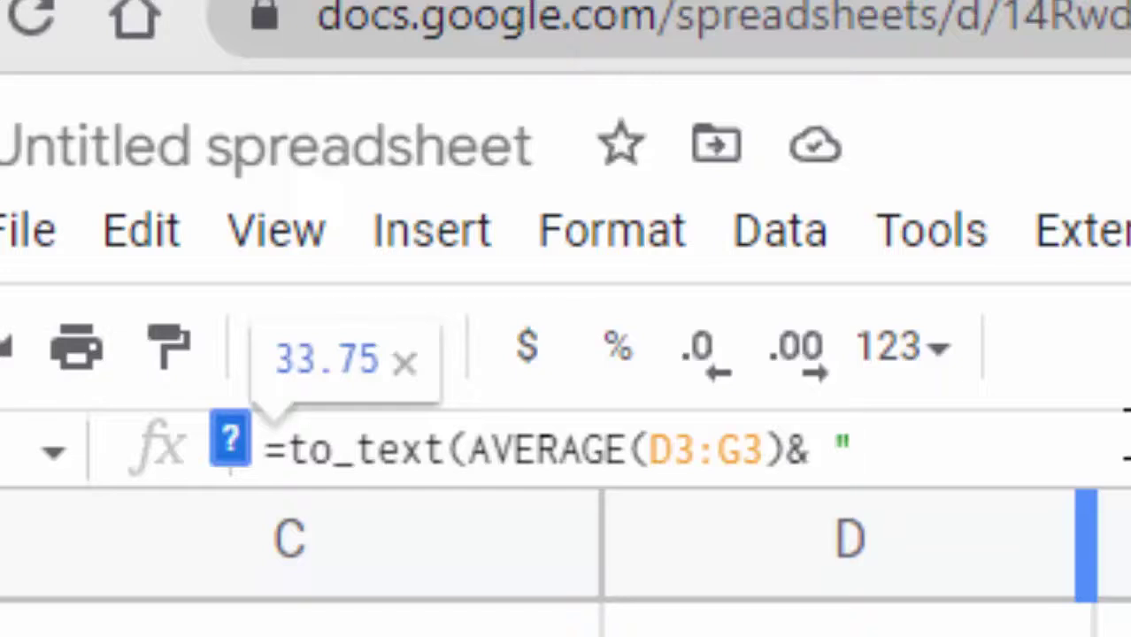
type("A")
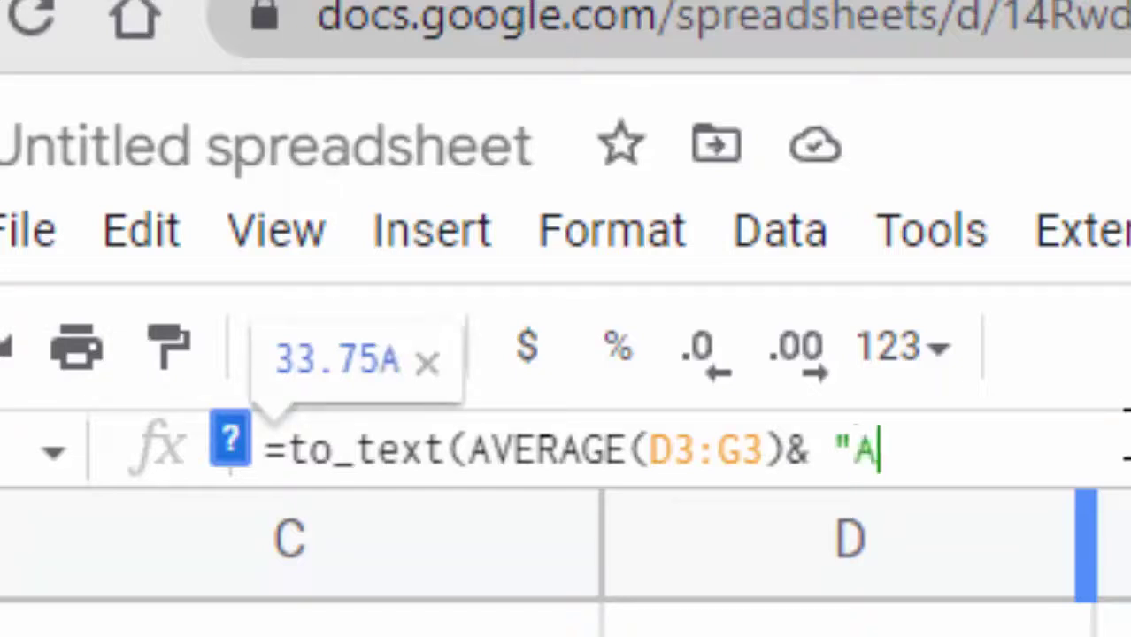
type("verage i")
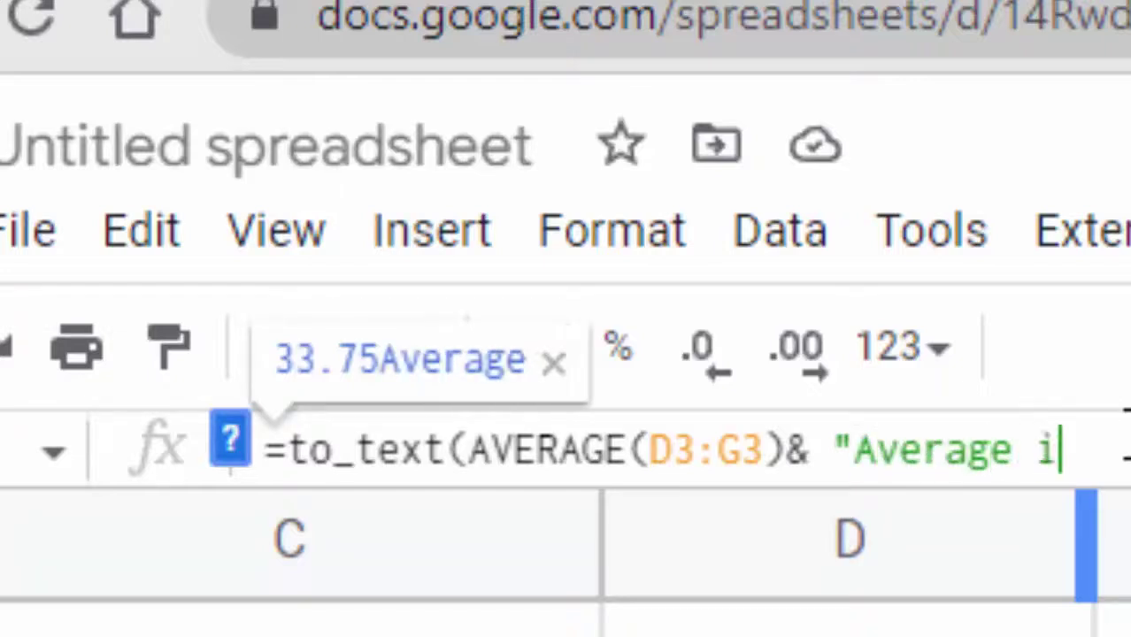
type("s\"")
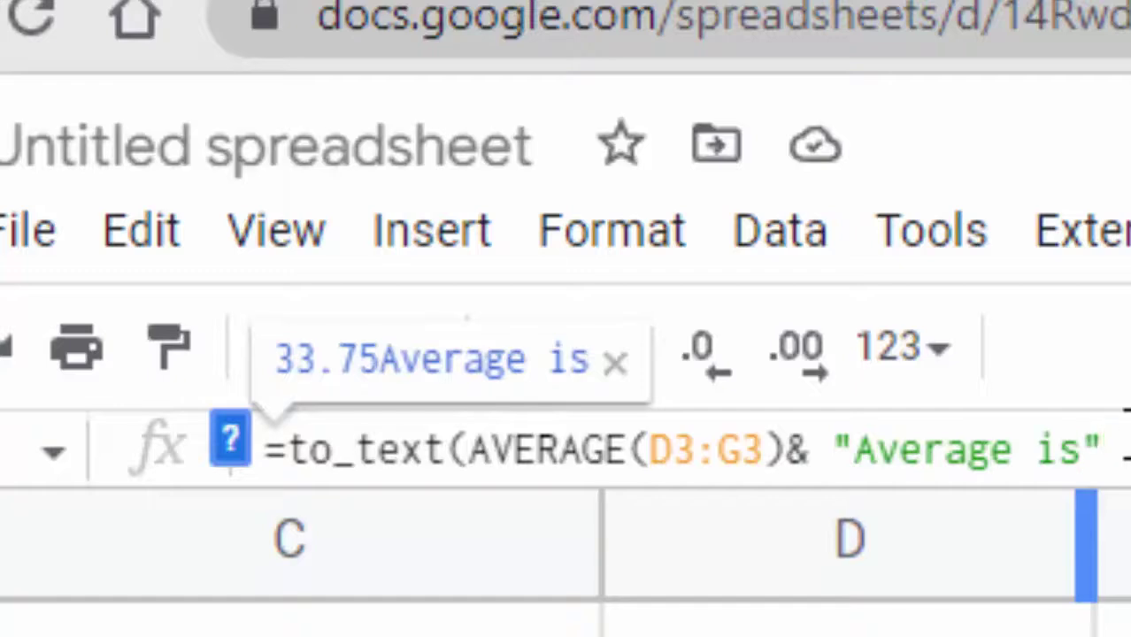
type(")")
key("Return")
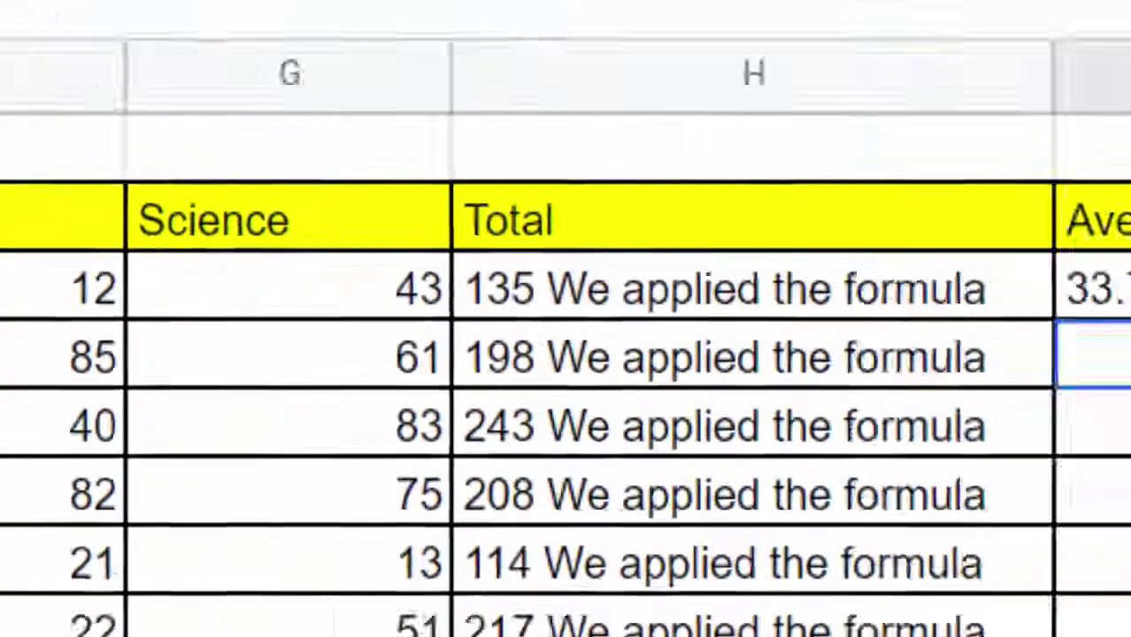
Copy I3's Average is formula down through I8 for all six students
left_click(969, 217)
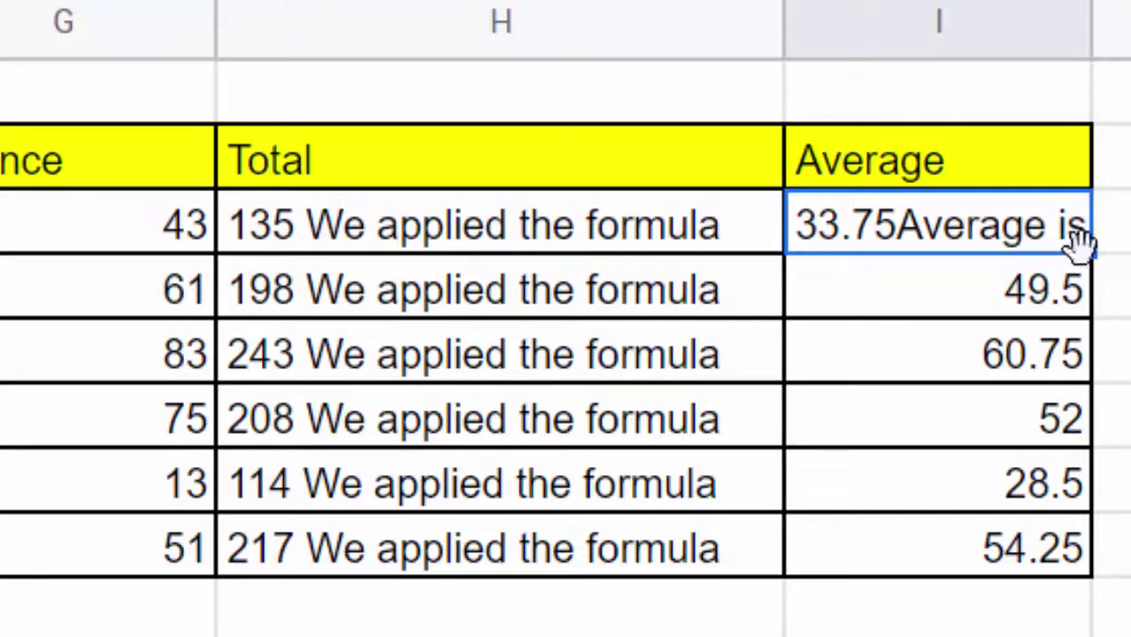
left_click_drag(1090, 251, 1103, 571)
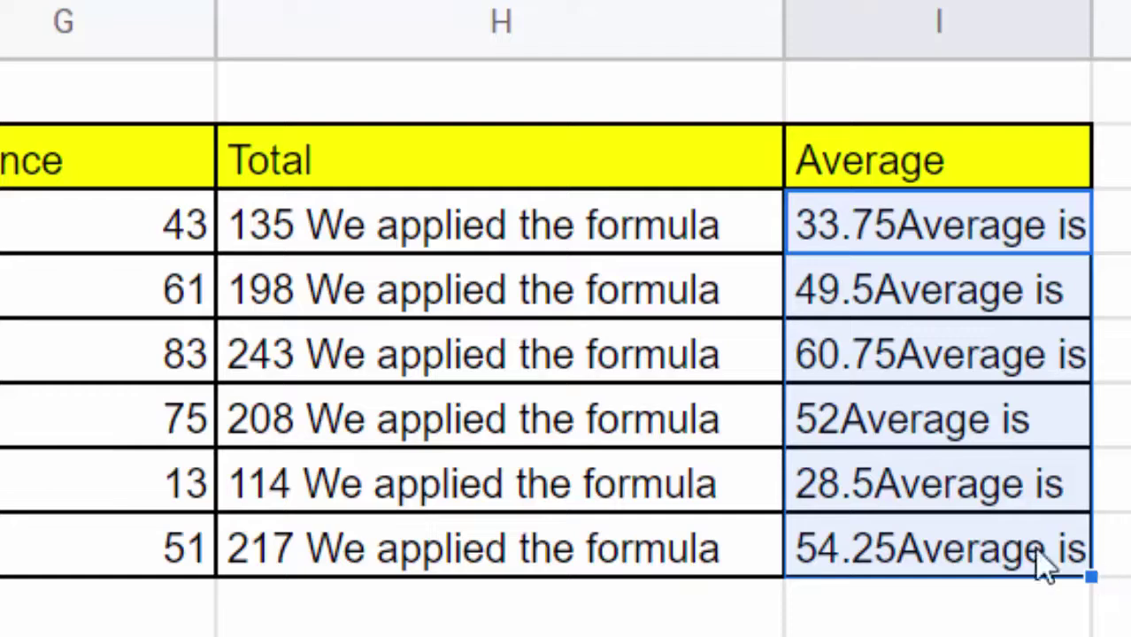